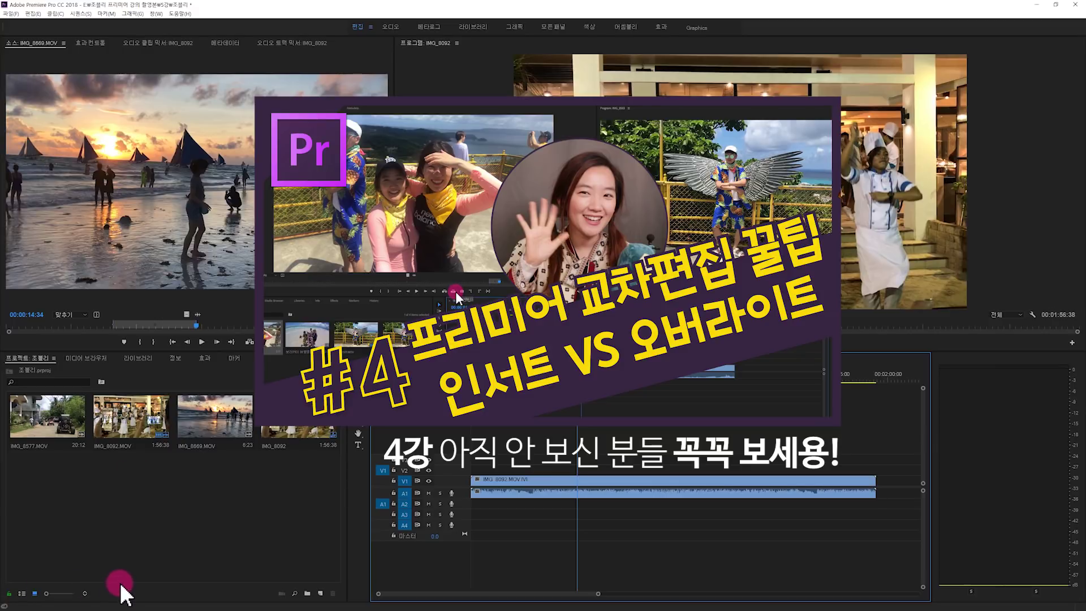
# Step: Switch to Chrome and highlight the comment under the #4 Premiere lecture asking whether source patching has a keyboard shortcut
pyautogui.press('super')
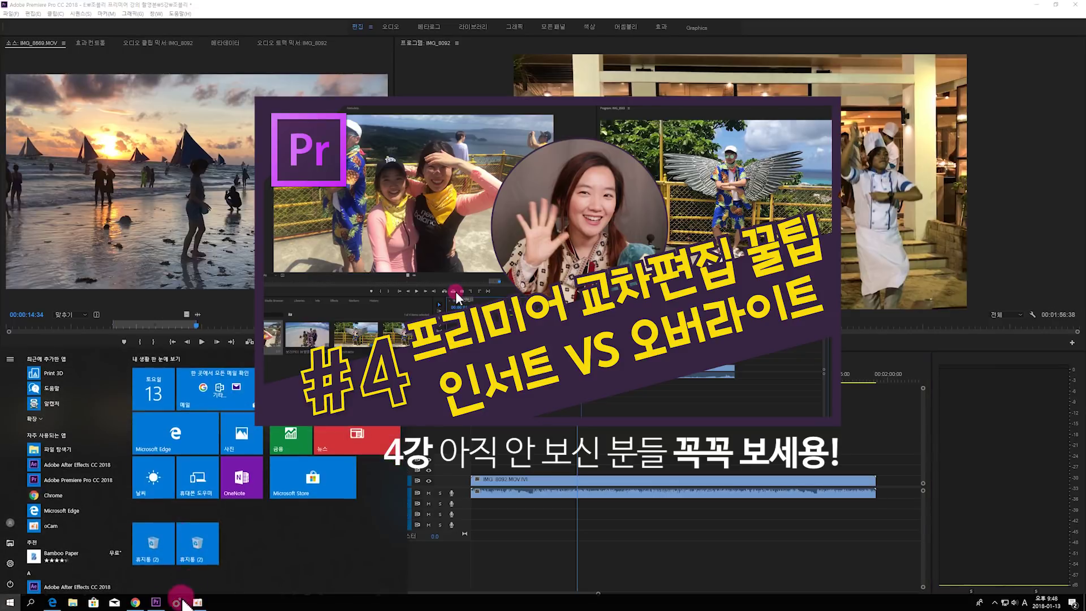
pyautogui.click(131, 603)
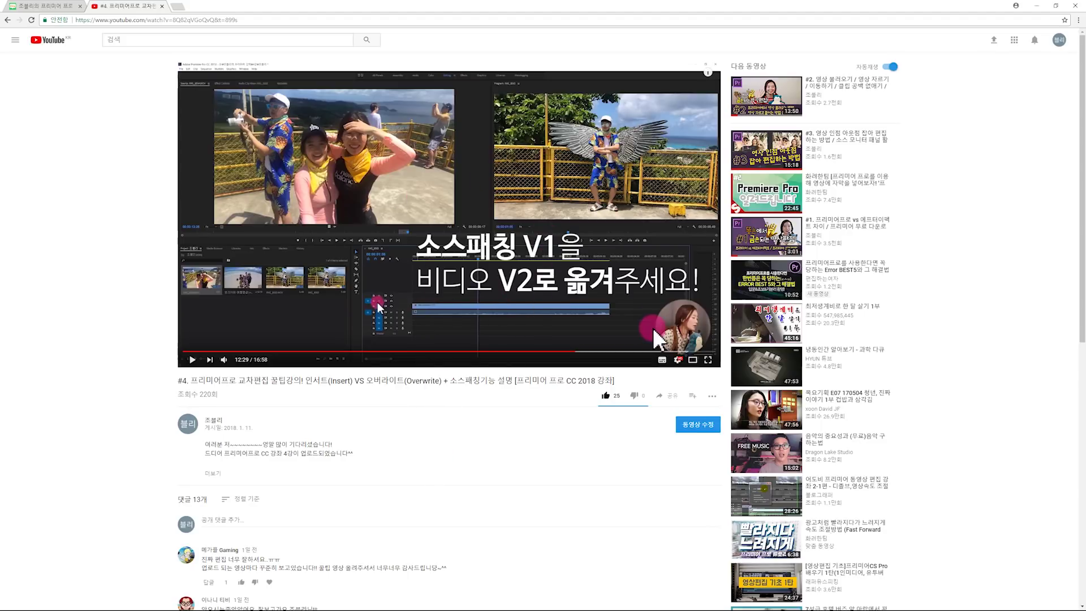
pyautogui.scroll(-2, 651, 326)
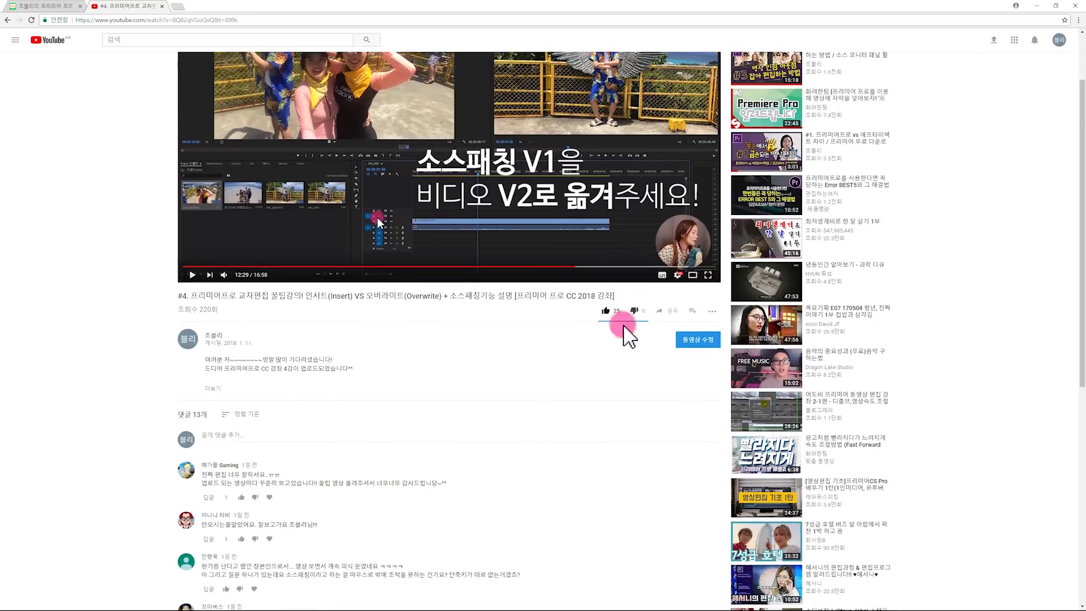
pyautogui.scroll(-1, 480, 347)
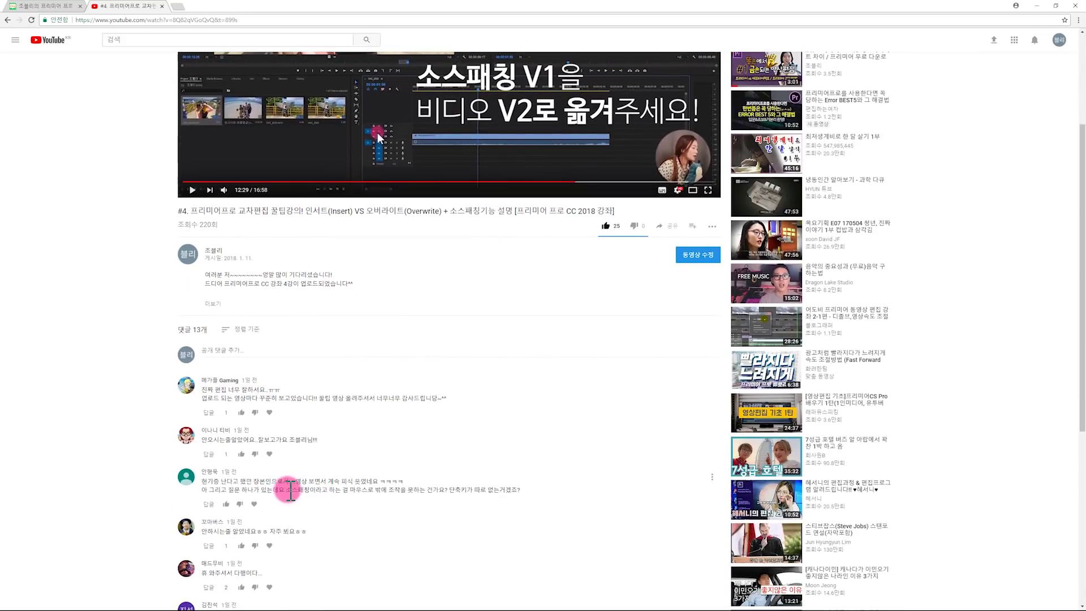
pyautogui.tripleClick(289, 489)
pyautogui.moveTo(292, 490); pyautogui.dragTo(512, 490)
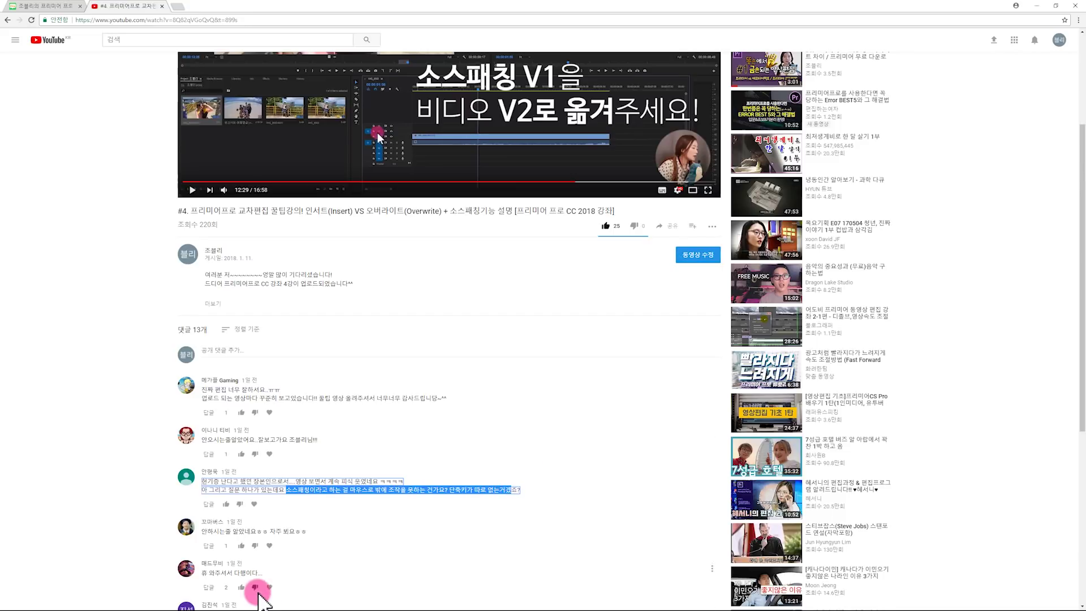
# Step: Switch to Premiere Pro and insert the marked sunset beach clip at the playhead with its source patched to V2 and A2
pyautogui.press('super')
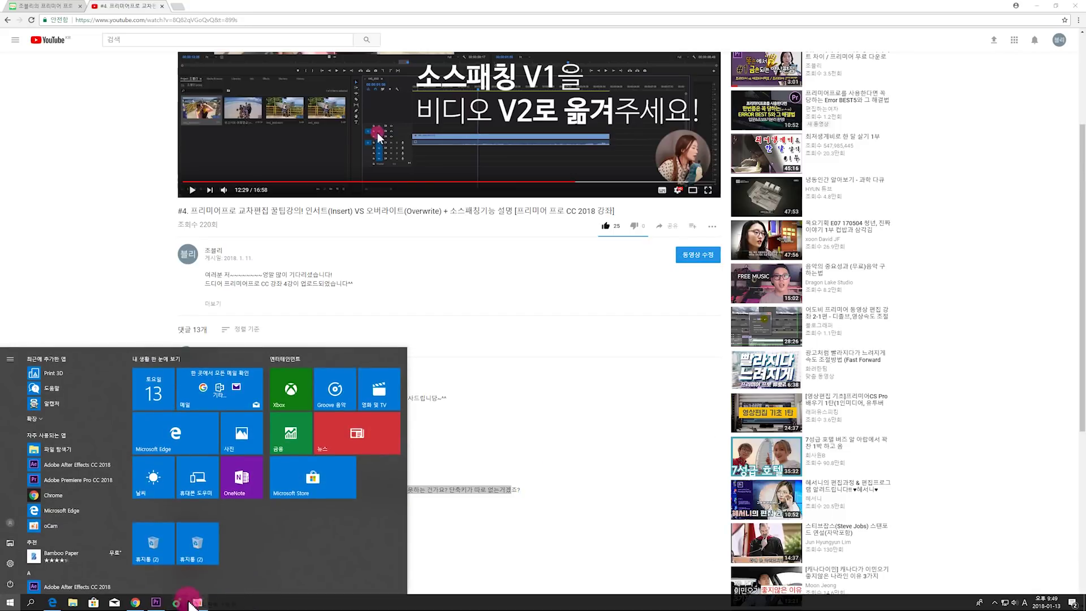
pyautogui.click(156, 602)
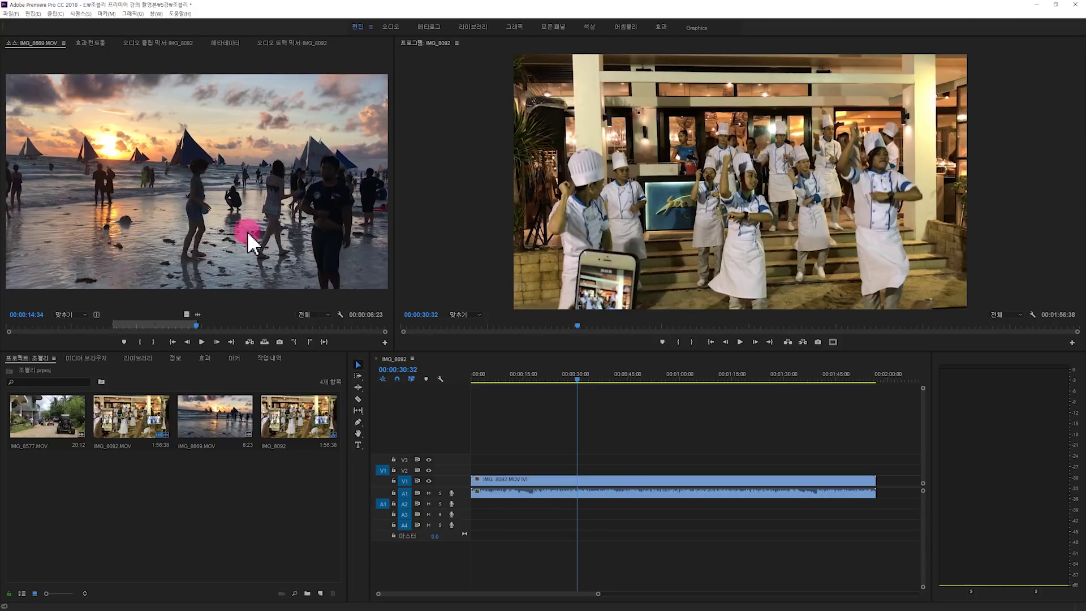
pyautogui.moveTo(124, 330)
pyautogui.mouseDown()
pyautogui.moveTo(483, 341)
pyautogui.moveTo(592, 388)
pyautogui.moveTo(579, 382)
pyautogui.moveTo(585, 528)
pyautogui.moveTo(604, 504)
pyautogui.moveTo(603, 436)
pyautogui.moveTo(625, 463)
pyautogui.mouseUp()
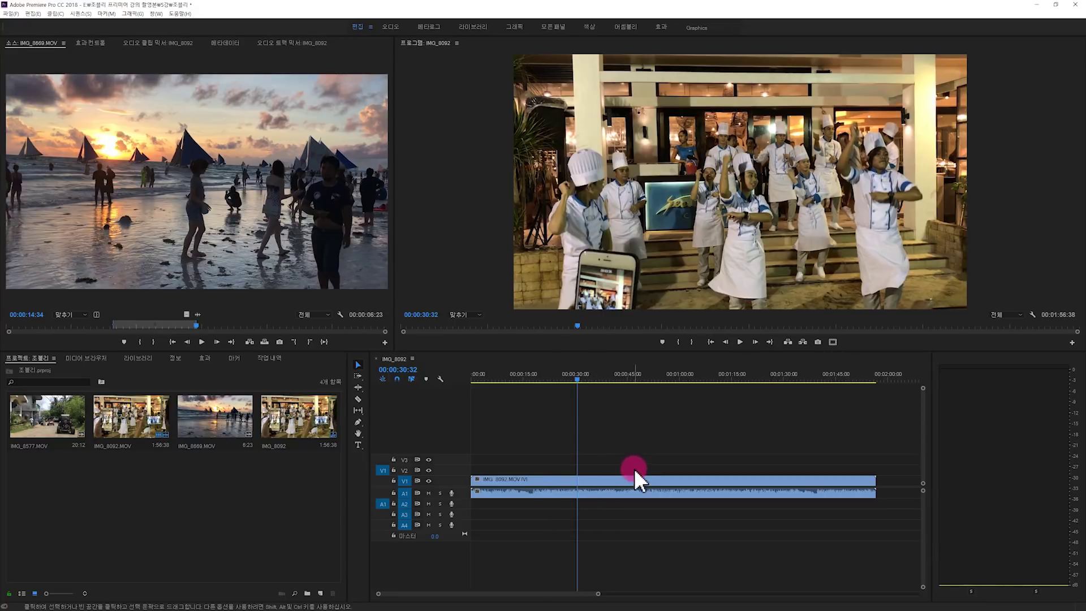
pyautogui.click(383, 482)
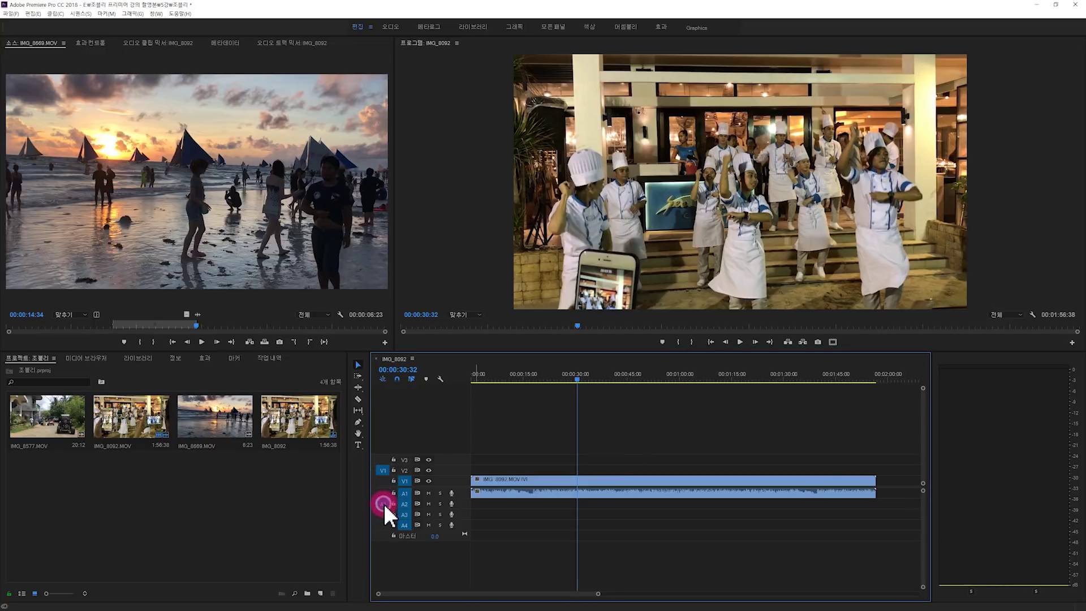
pyautogui.moveTo(383, 476)
pyautogui.mouseDown()
pyautogui.moveTo(385, 466)
pyautogui.moveTo(375, 507)
pyautogui.moveTo(405, 493)
pyautogui.moveTo(379, 509)
pyautogui.moveTo(418, 504)
pyautogui.moveTo(386, 433)
pyautogui.mouseUp()
pyautogui.click(250, 343)
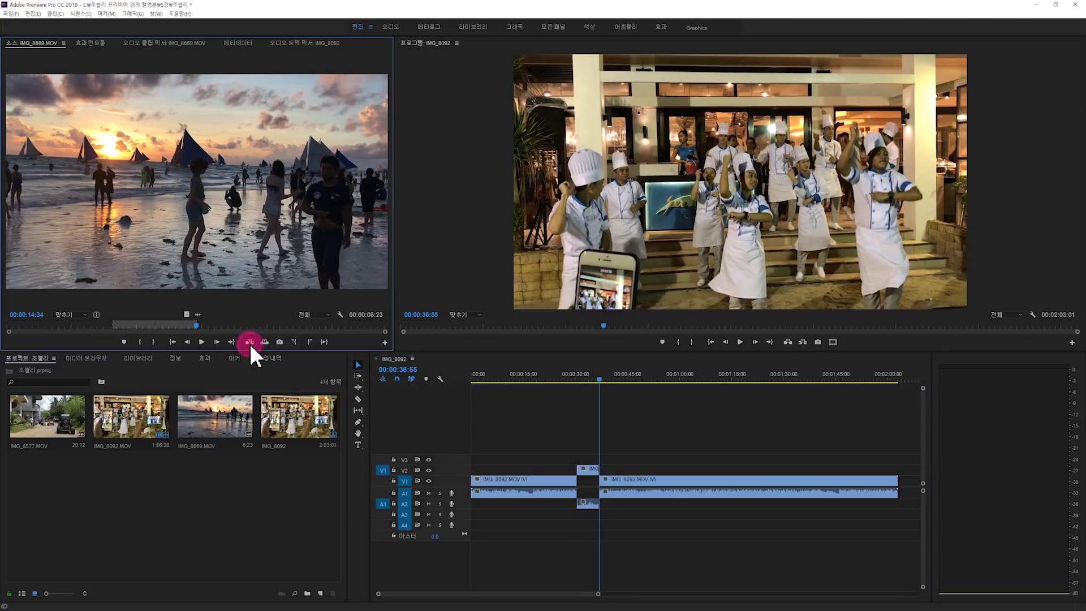
# Step: Insert the sunset beach clip twice more, once patched to V1 and A1 and once patched to V3 and A4
pyautogui.moveTo(385, 480); pyautogui.dragTo(383, 490)
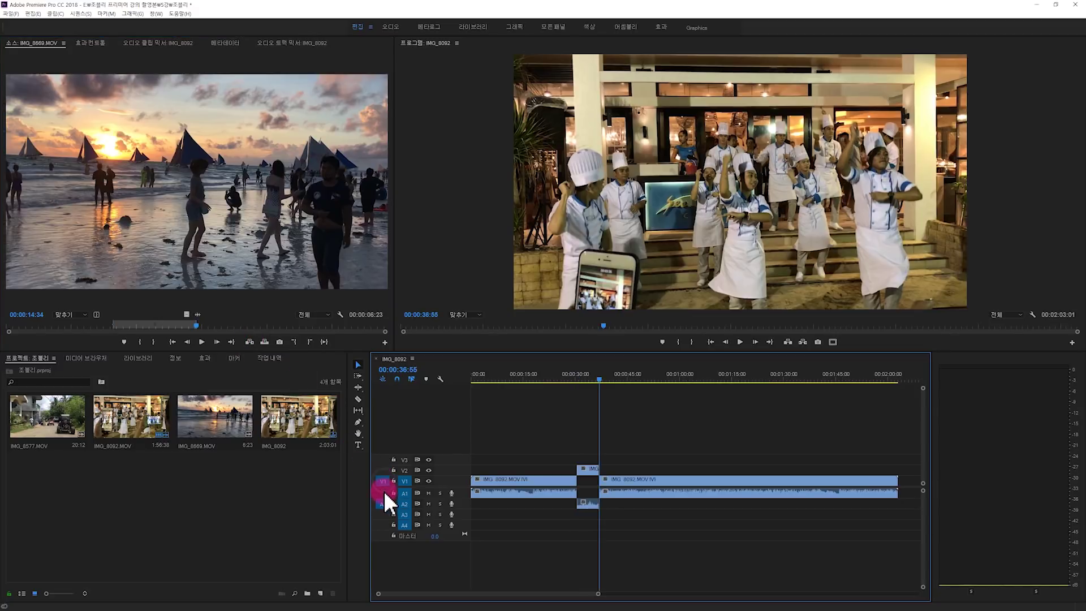
pyautogui.click(250, 342)
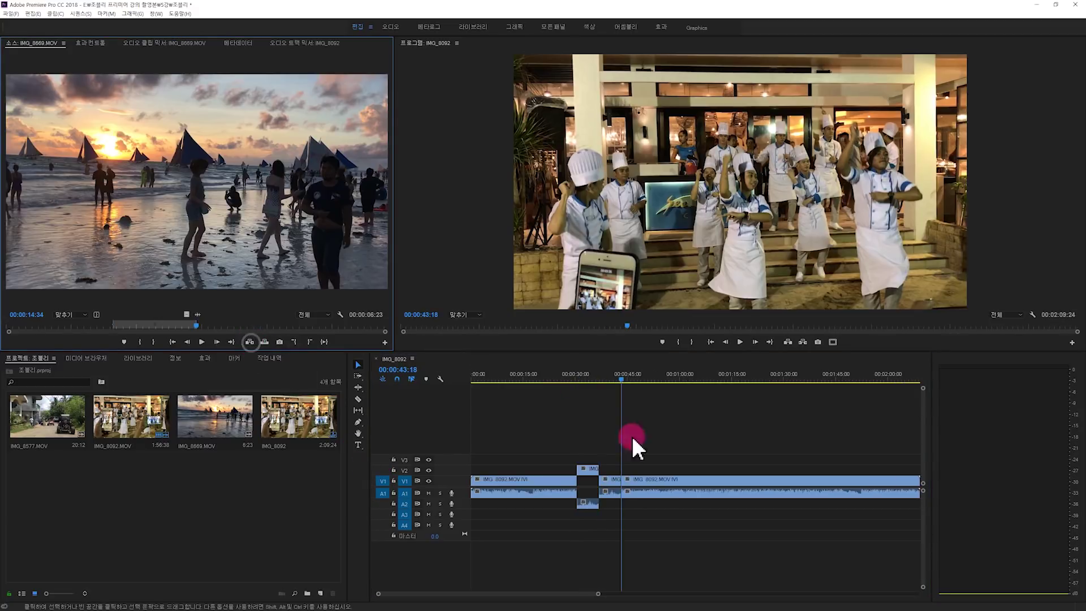
pyautogui.moveTo(386, 479); pyautogui.dragTo(383, 460)
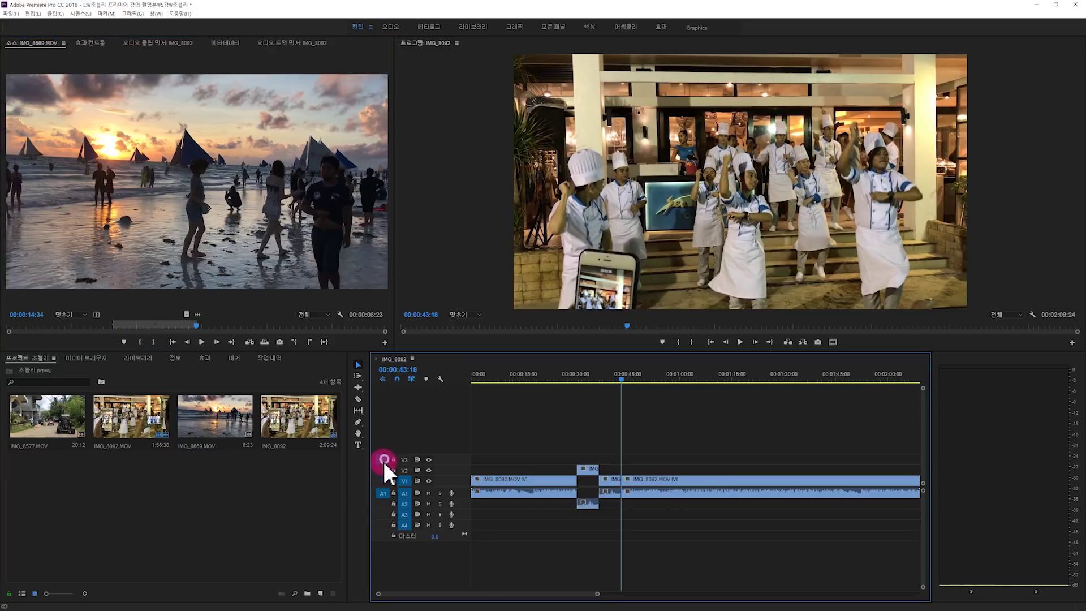
pyautogui.click(258, 378)
pyautogui.click(250, 341)
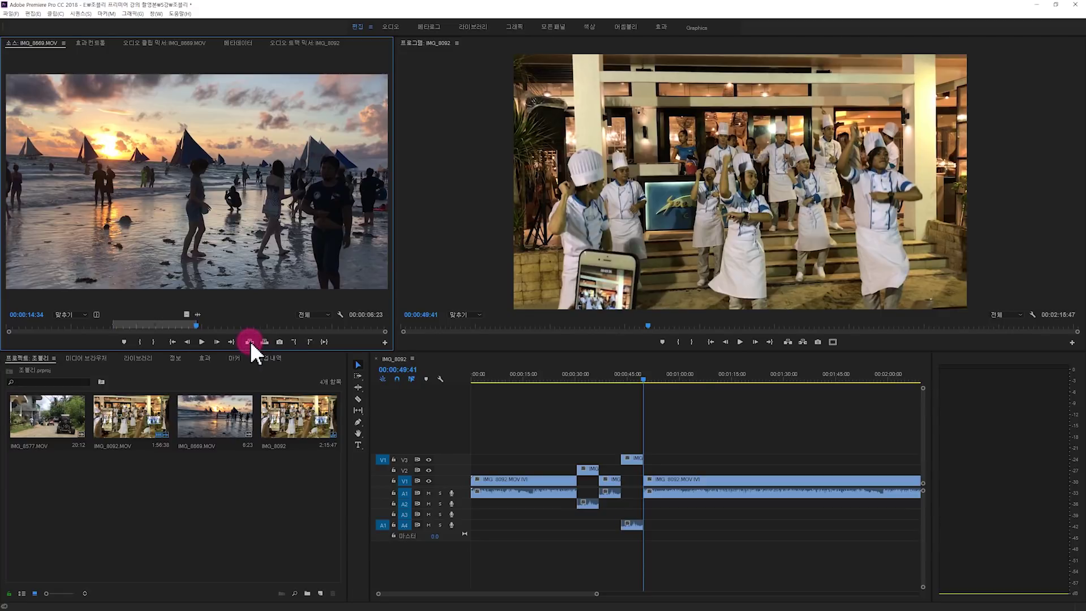
# Step: Switch the source patches between timeline tracks and set them back to V1 and A1
pyautogui.click(383, 471)
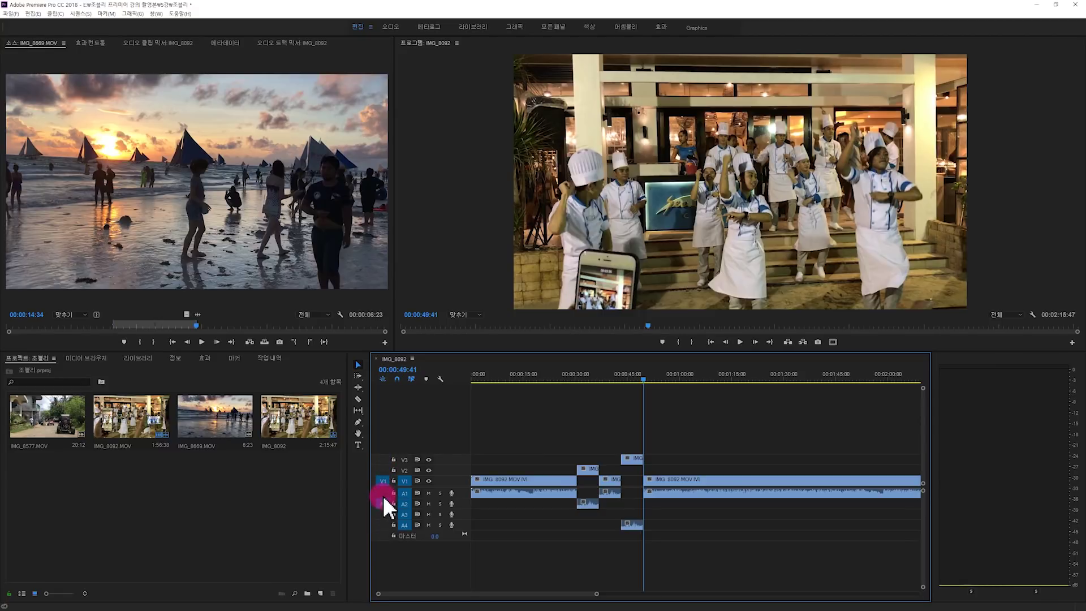
pyautogui.click(382, 459)
pyautogui.click(553, 511)
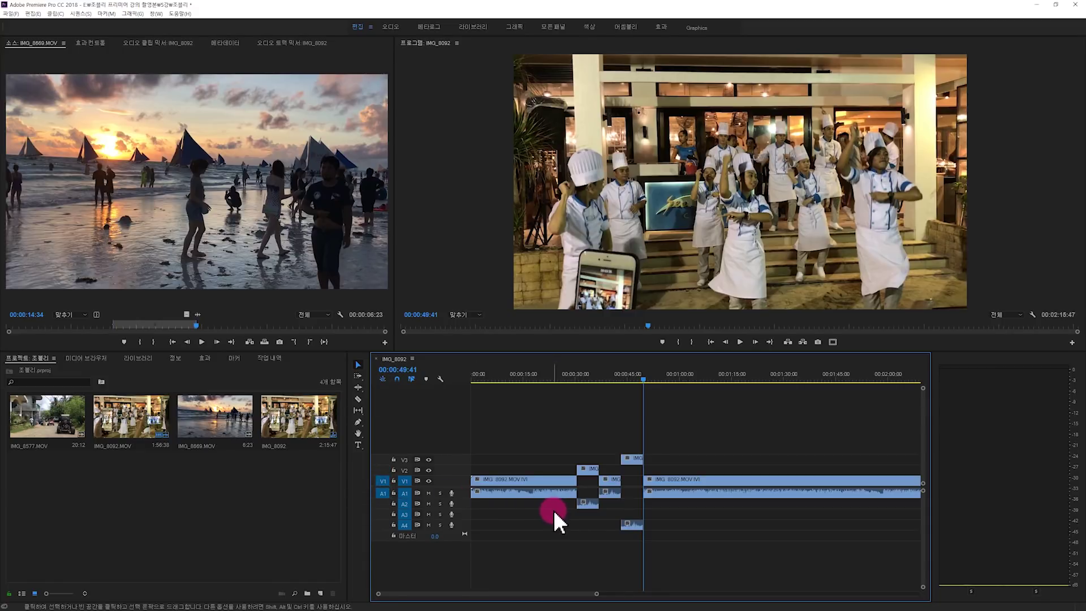
pyautogui.click(382, 481)
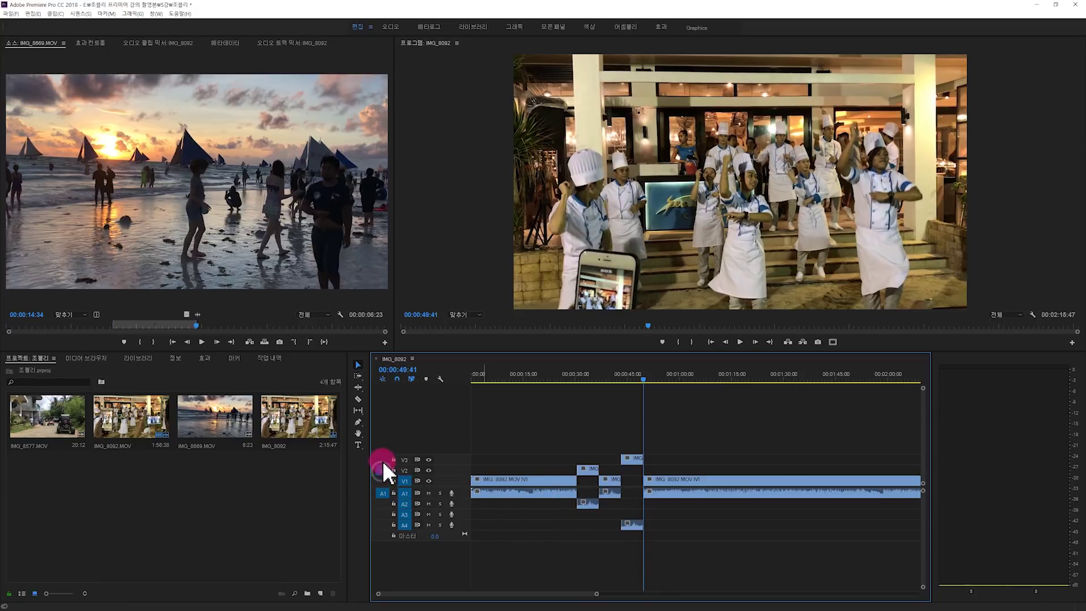
pyautogui.click(383, 479)
pyautogui.click(383, 495)
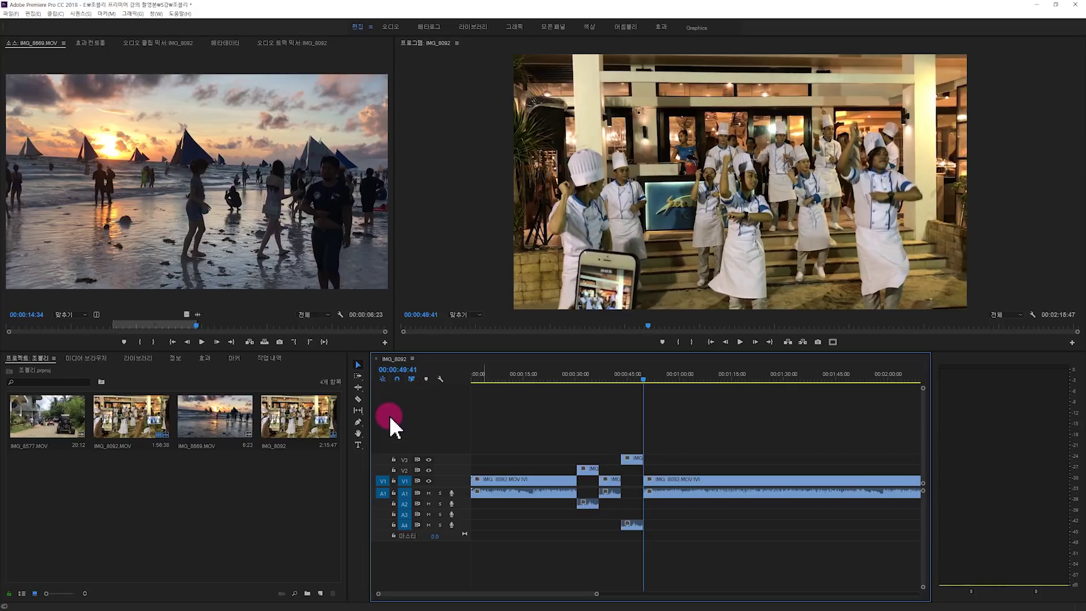
# Step: Open the Keyboard Shortcuts dialog and enlarge it to show more of the command list
pyautogui.click(33, 13)
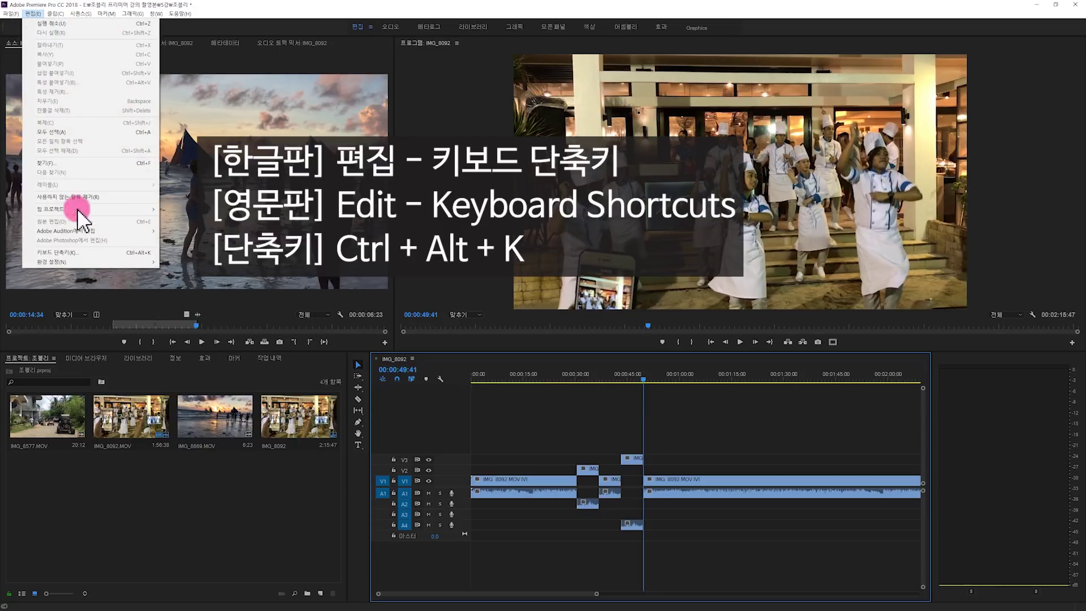
pyautogui.click(104, 252)
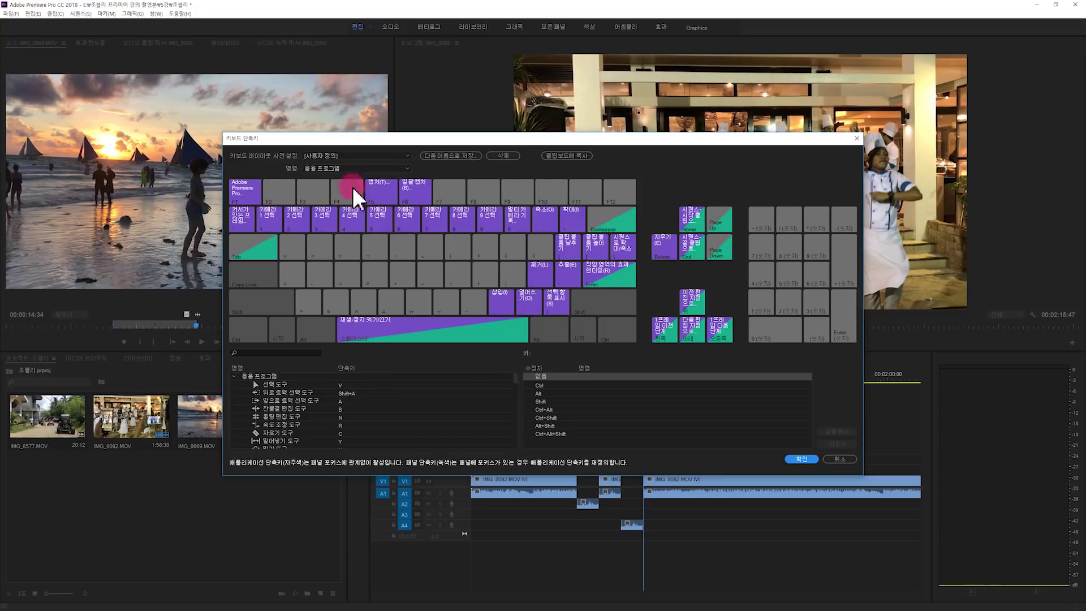
pyautogui.moveTo(863, 476); pyautogui.dragTo(931, 589)
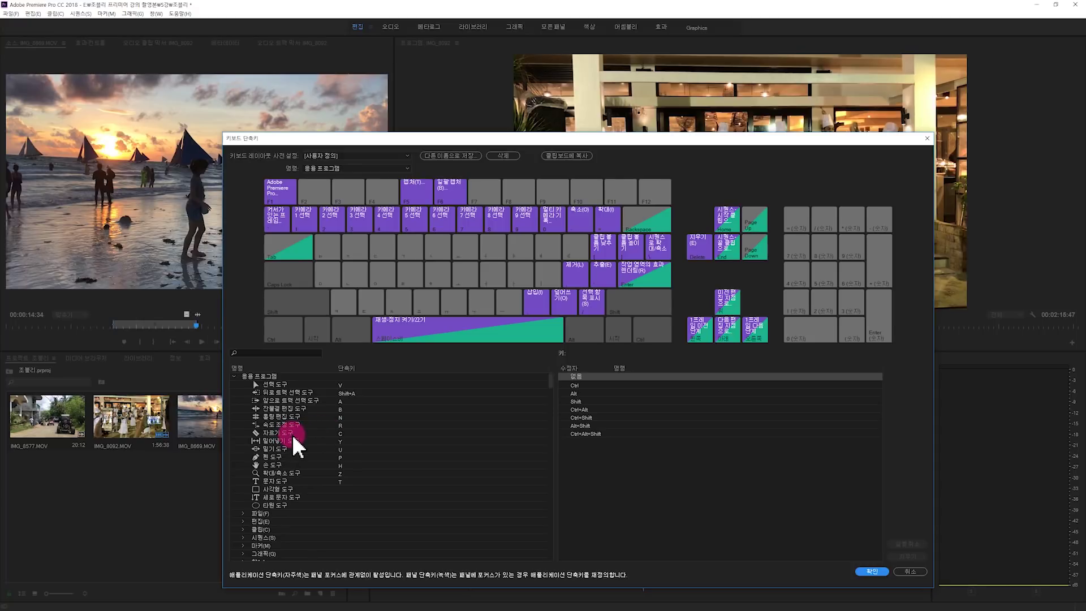
# Step: Examine the shortcuts assigned to the commands in the Edit and Sequence groups
pyautogui.scroll(-1, 292, 434)
pyautogui.click(242, 497)
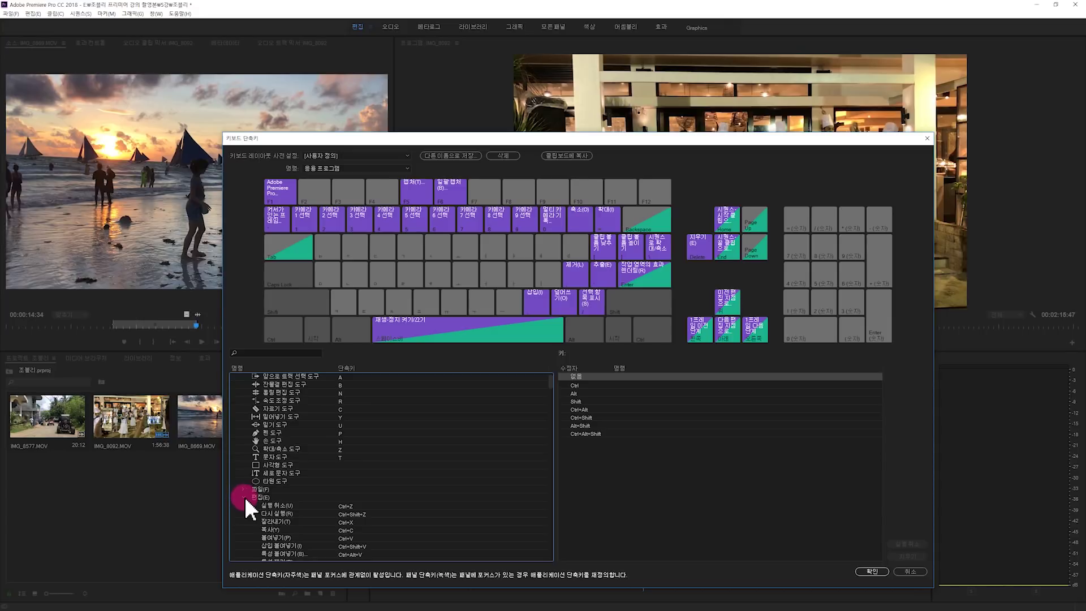
pyautogui.scroll(-2, 245, 497)
pyautogui.scroll(-1, 246, 497)
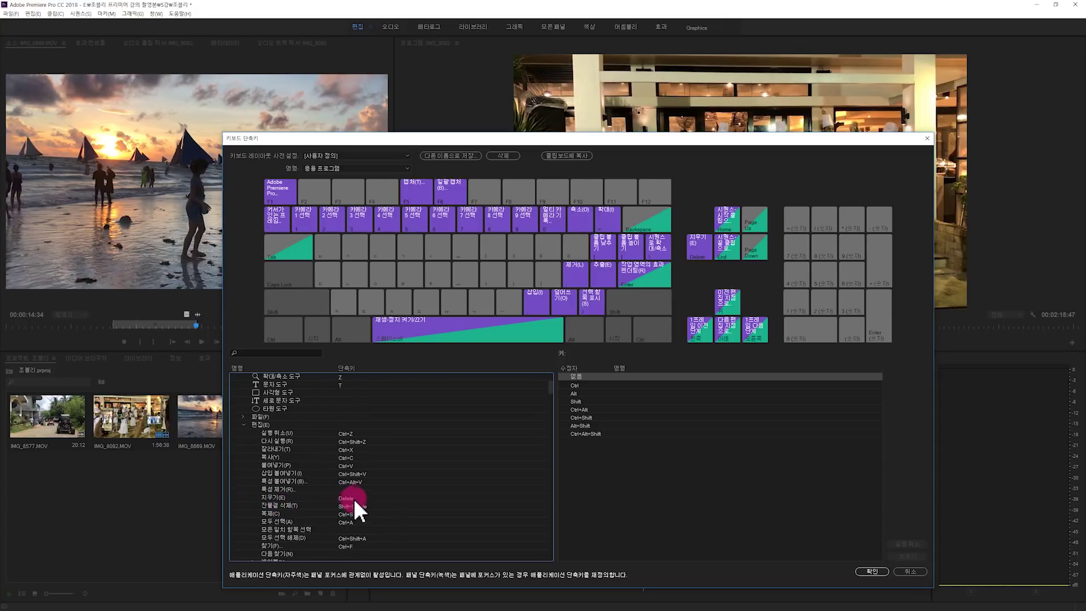
pyautogui.scroll(-4, 300, 506)
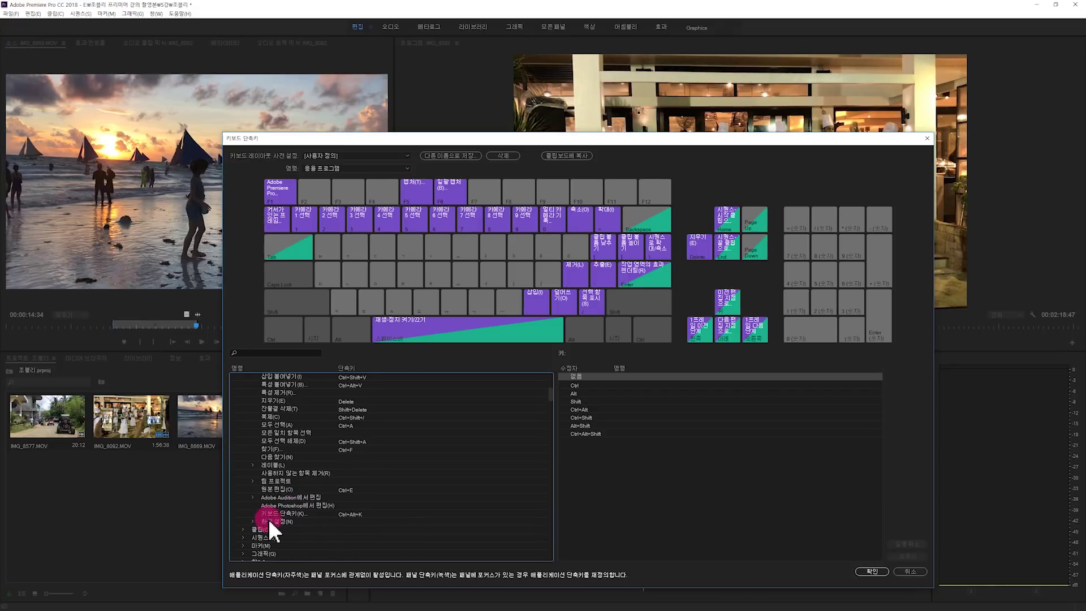
pyautogui.click(243, 538)
pyautogui.scroll(-9, 277, 494)
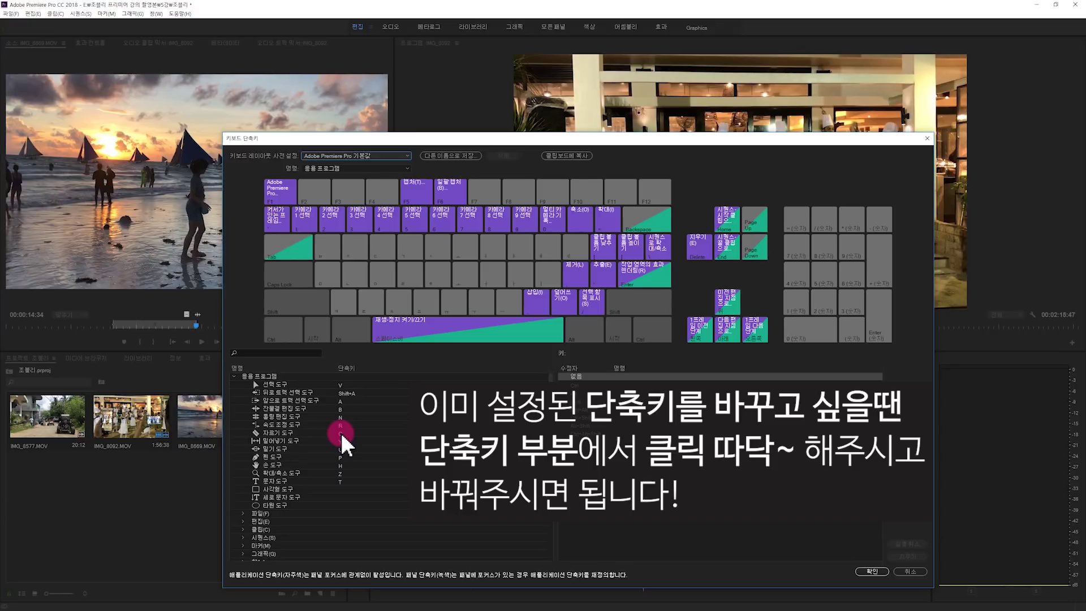
# Step: Assign numpad 1 to the Razor tool and remove its C shortcut
pyautogui.click(341, 433)
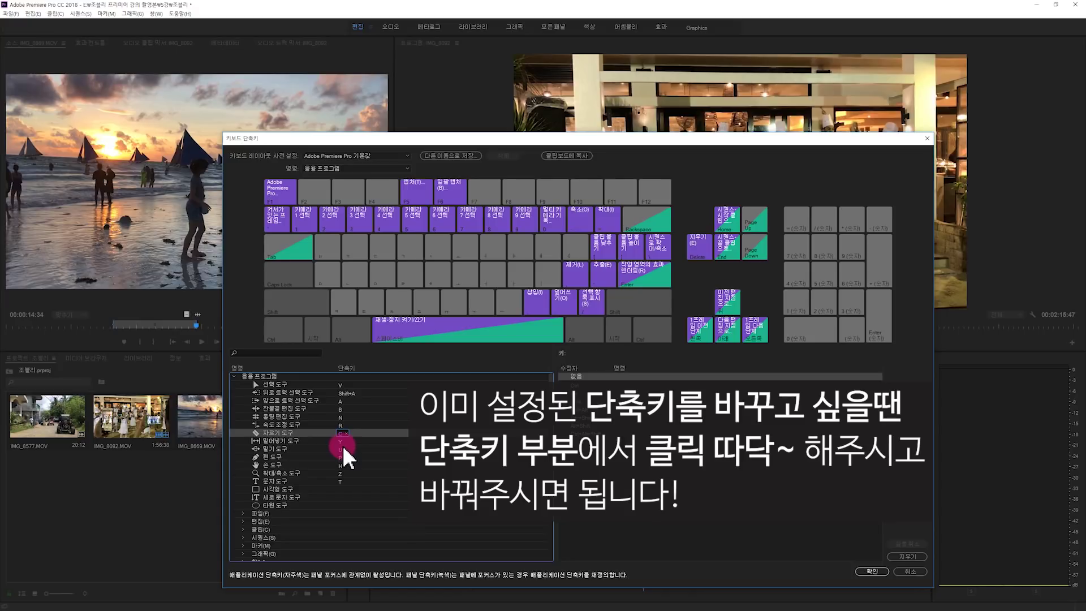
pyautogui.press('KP_1')
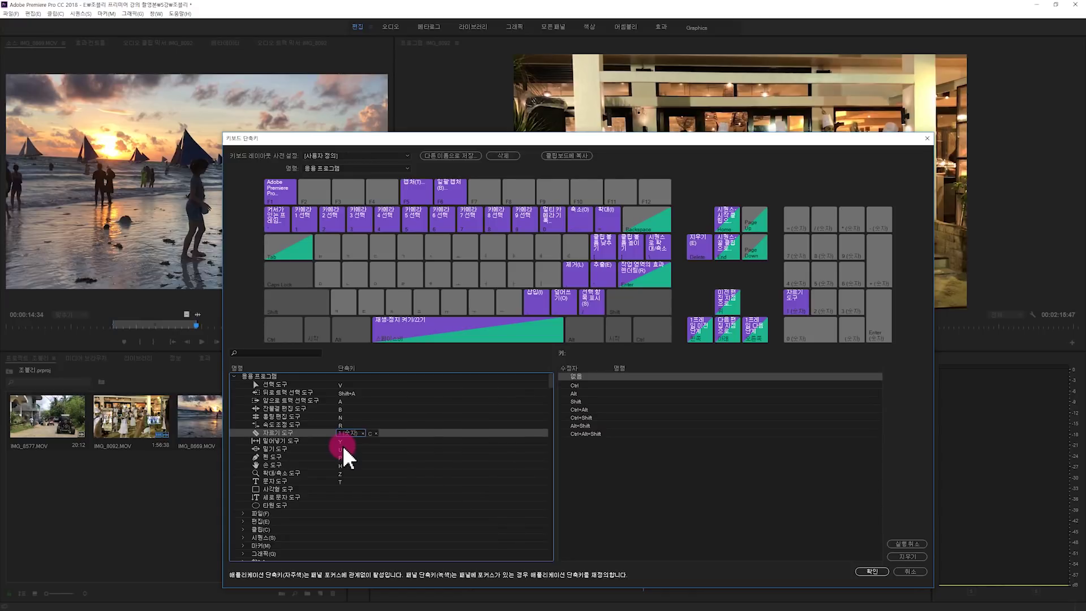
pyautogui.click(376, 434)
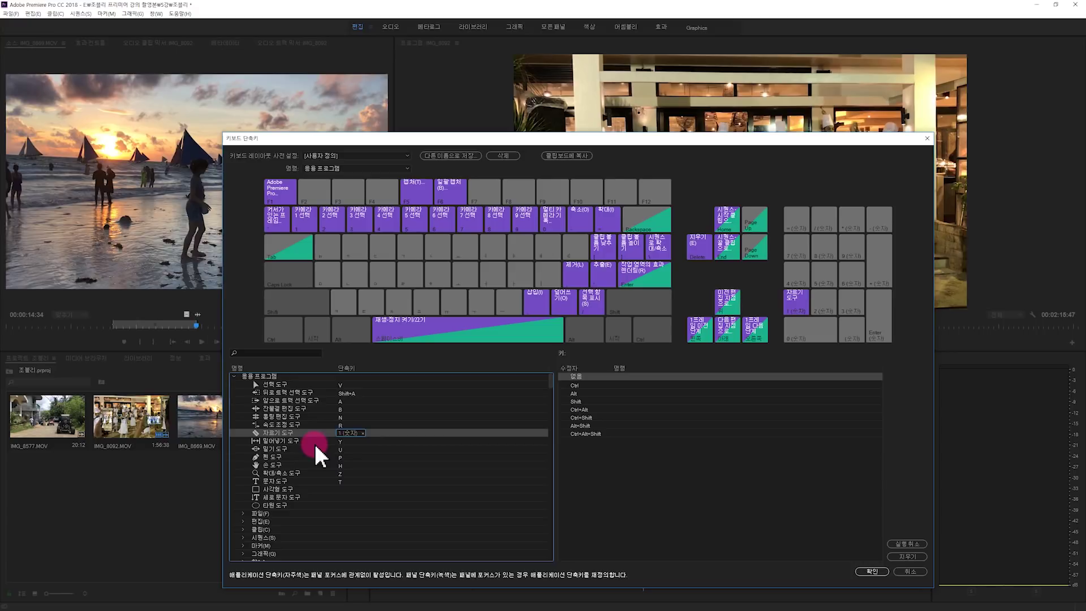
# Step: Remove the numpad 1 shortcut from the Razor tool and restore C
pyautogui.click(363, 433)
pyautogui.click(344, 436)
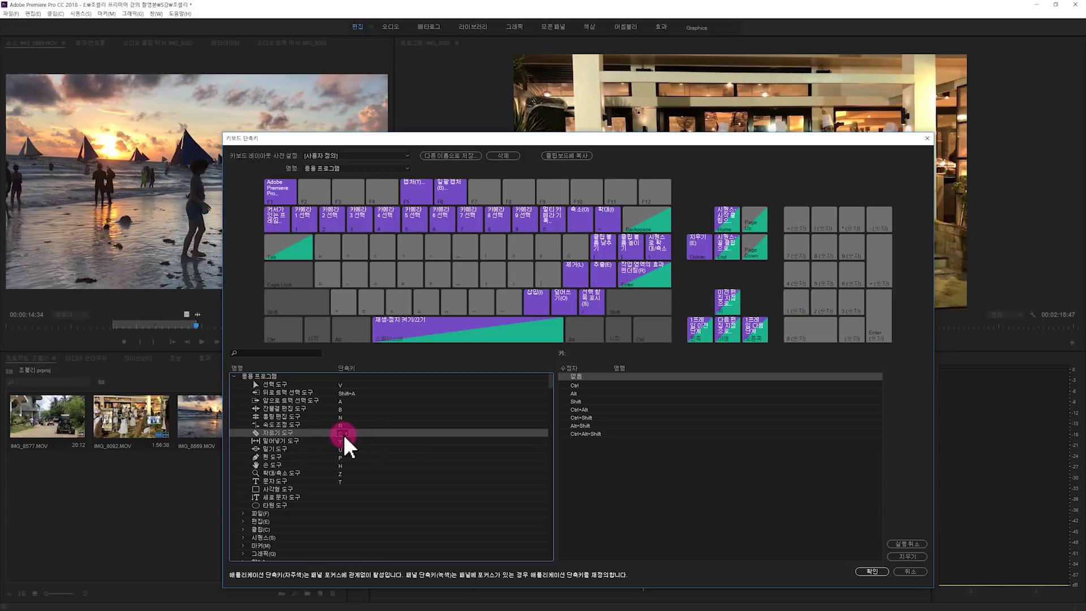
pyautogui.click(307, 440)
pyautogui.click(305, 433)
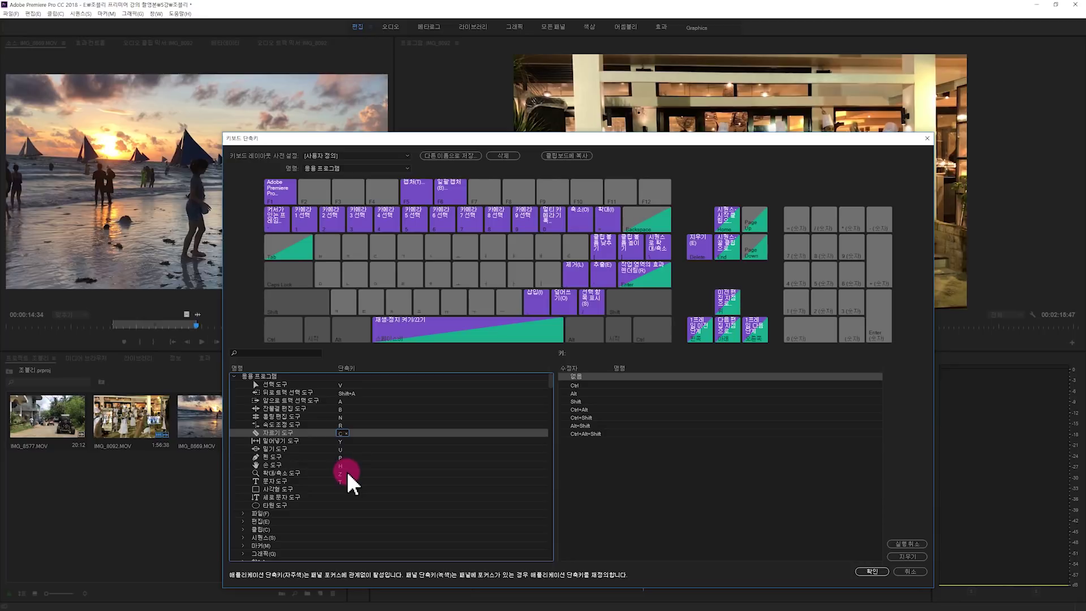
# Step: Examine the shortcut assignments of the Type, Rectangle and Vertical Type tools and the command entries below them
pyautogui.scroll(-1, 347, 470)
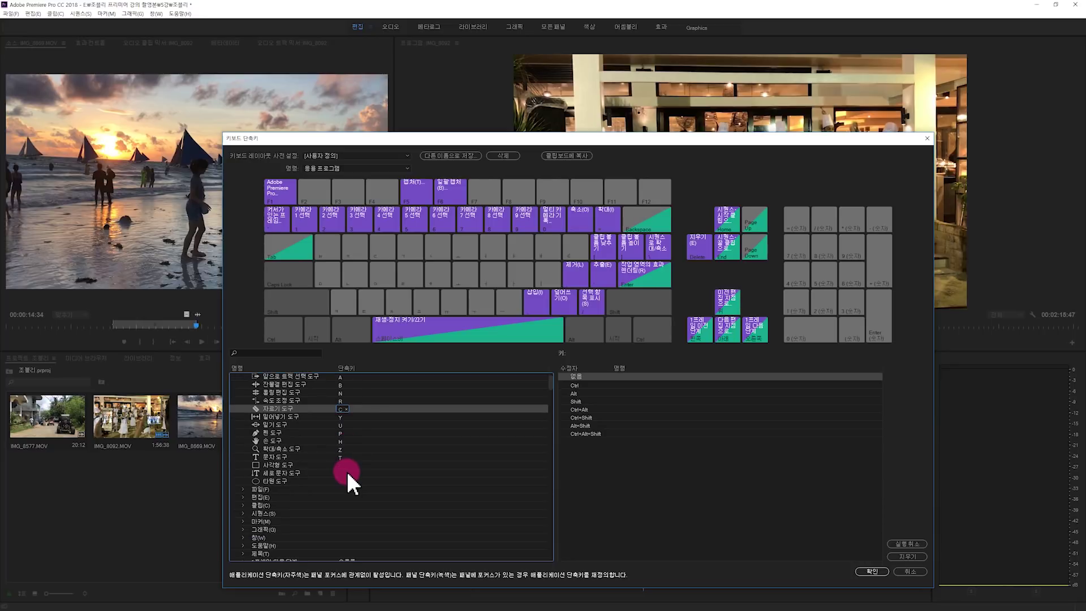
pyautogui.click(289, 477)
pyautogui.click(292, 470)
pyautogui.click(294, 464)
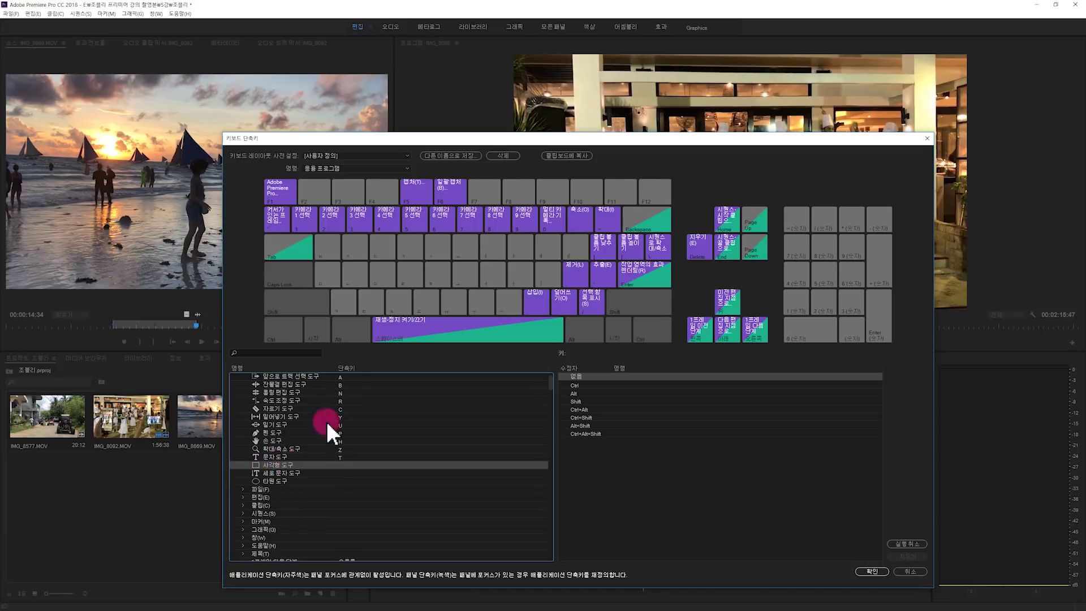
pyautogui.click(342, 473)
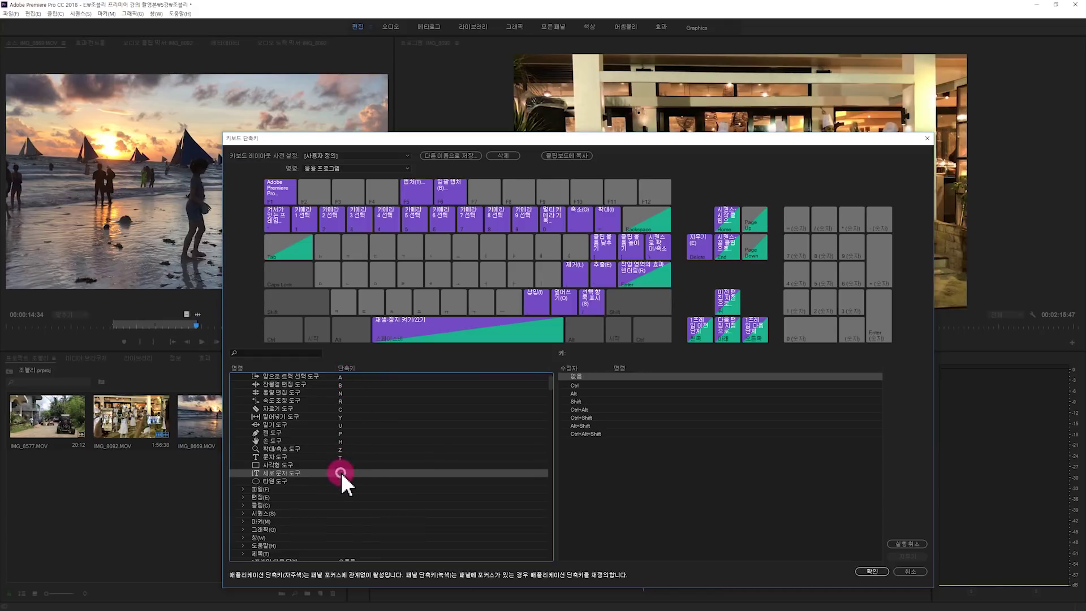
pyautogui.click(342, 465)
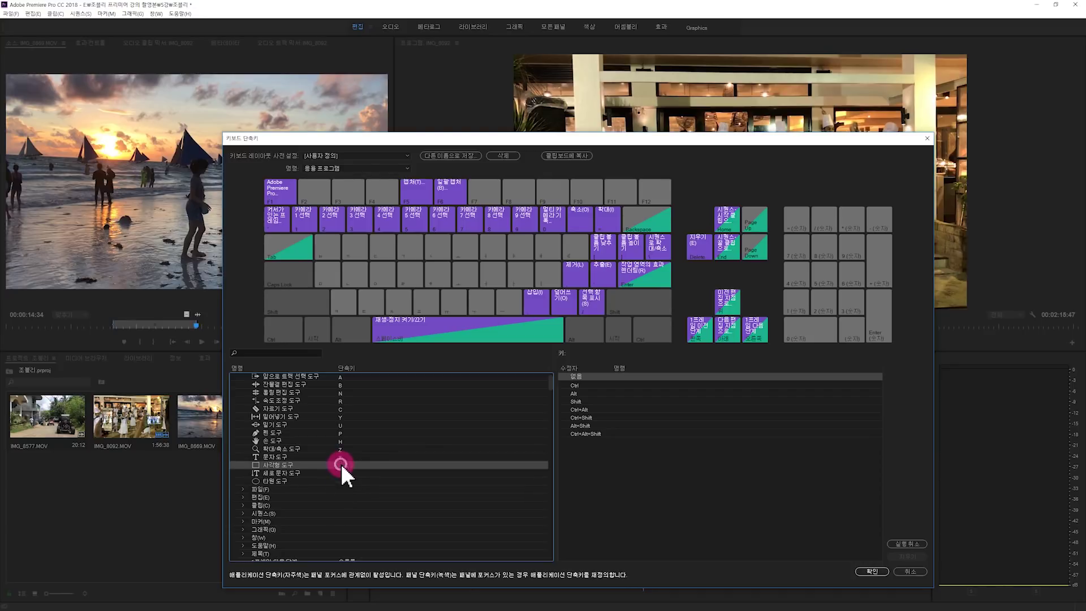
pyautogui.scroll(-3, 301, 478)
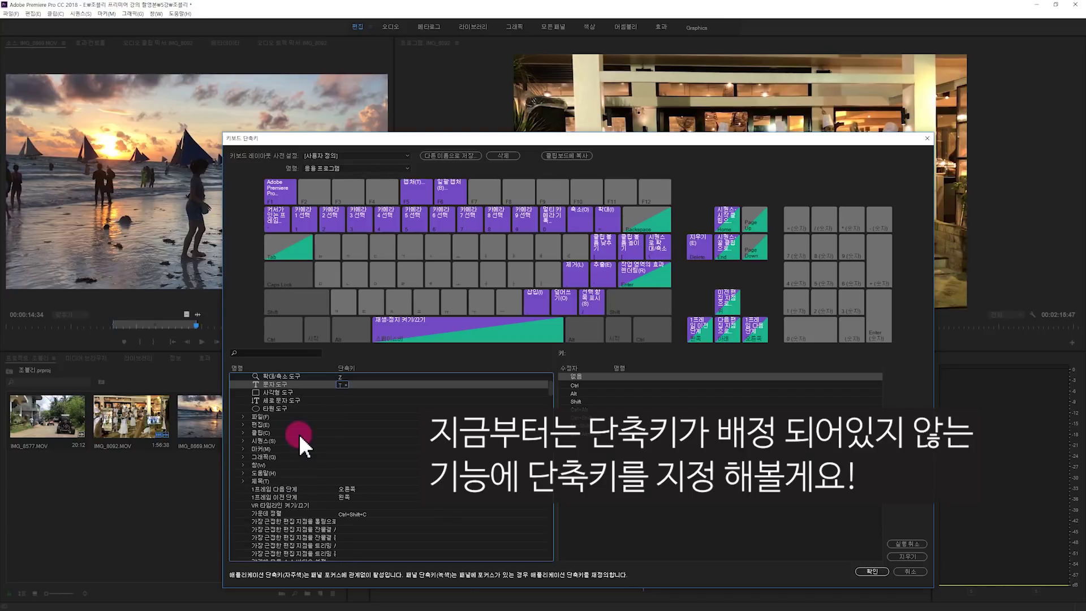
# Step: Filter the keyboard shortcut command list by the term 레이블
pyautogui.scroll(-2, 301, 441)
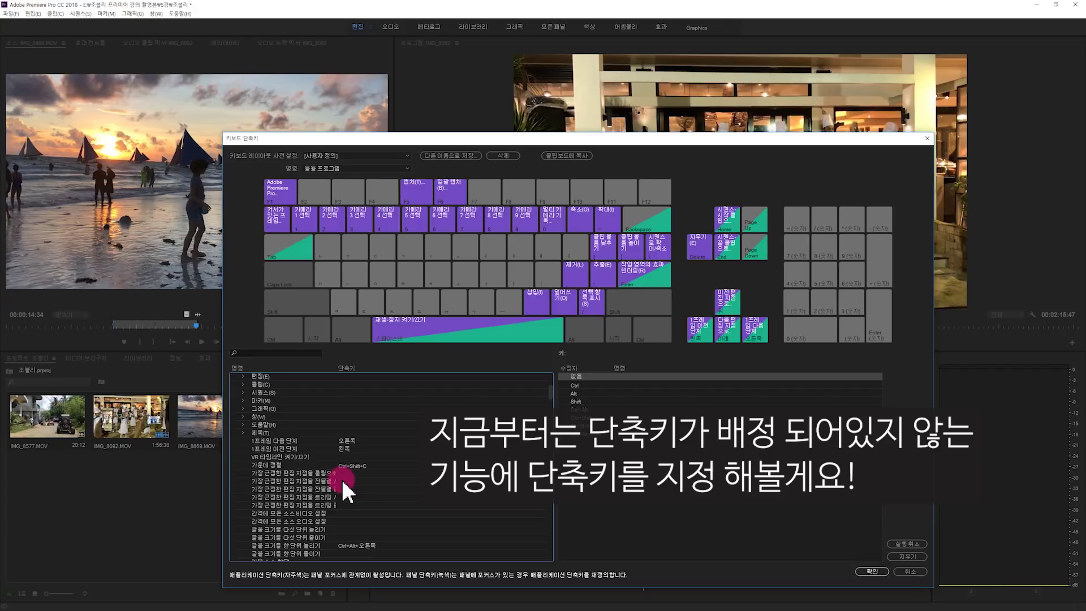
pyautogui.scroll(5, 342, 480)
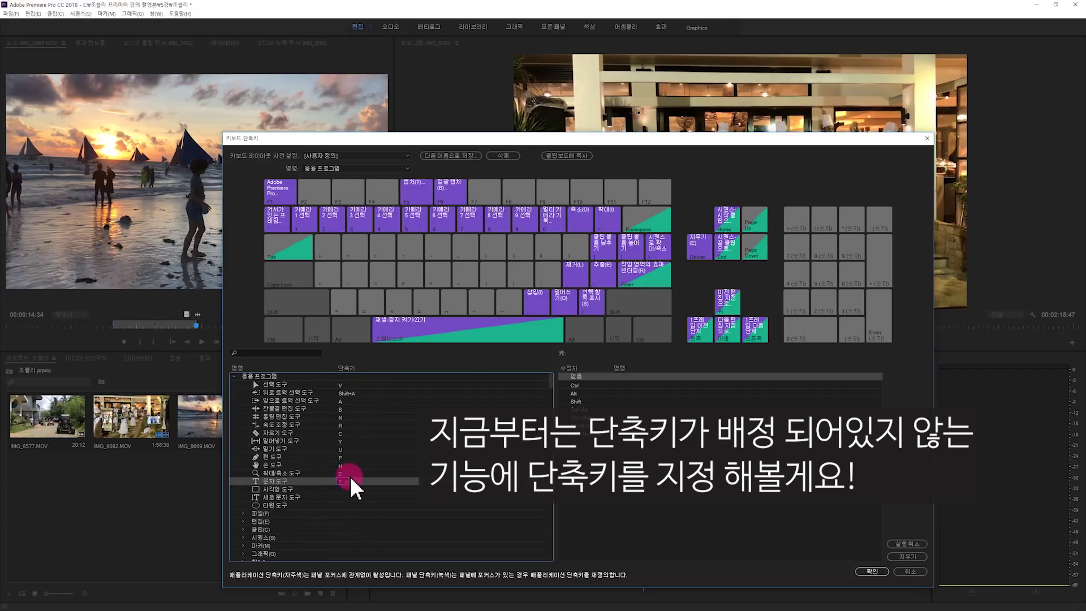
pyautogui.click(295, 353)
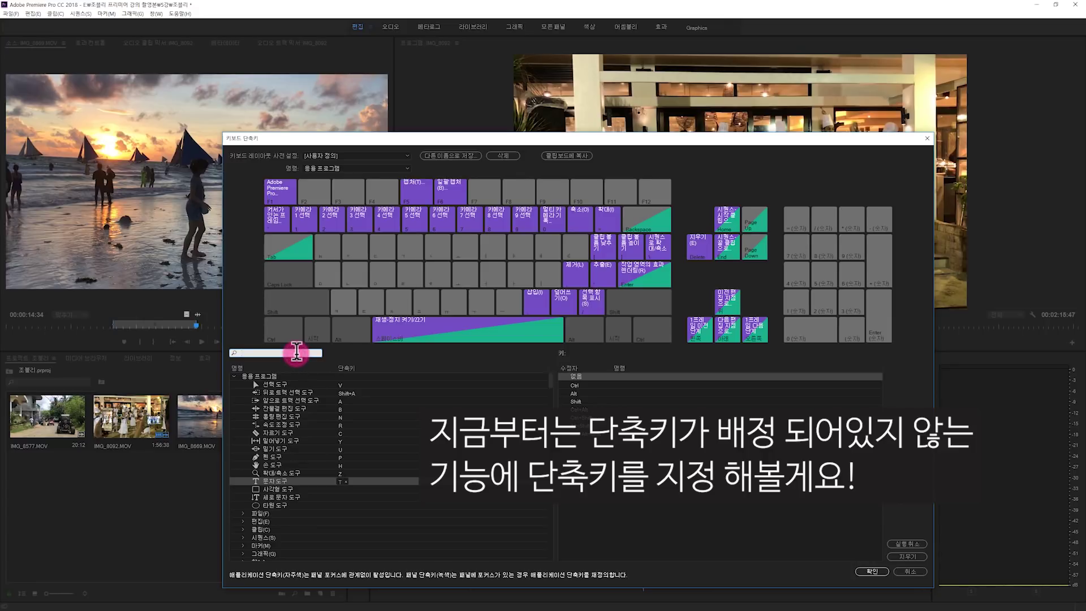
pyautogui.write('f')
pyautogui.write('레이블')
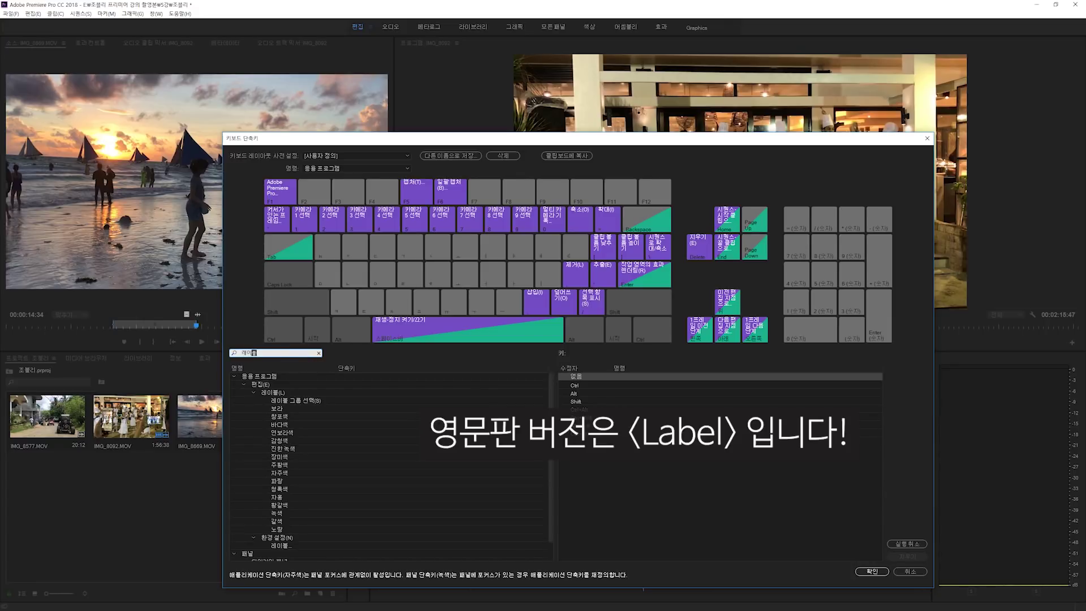
pyautogui.click(295, 352)
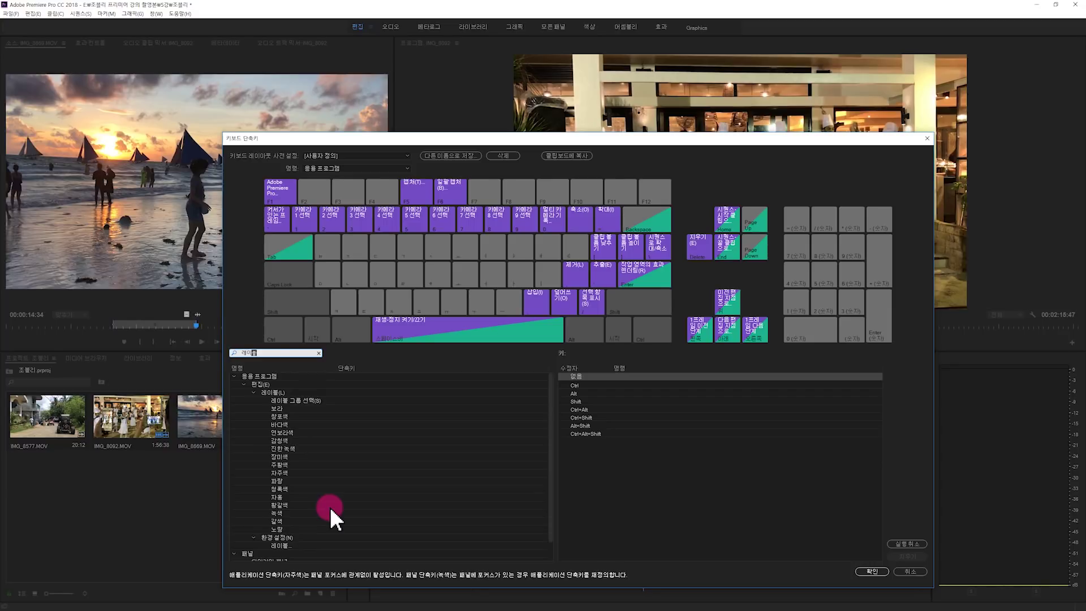
# Step: Assign Ctrl+Alt+numpad 1 as the shortcut for the 장미색 label command
pyautogui.click(281, 456)
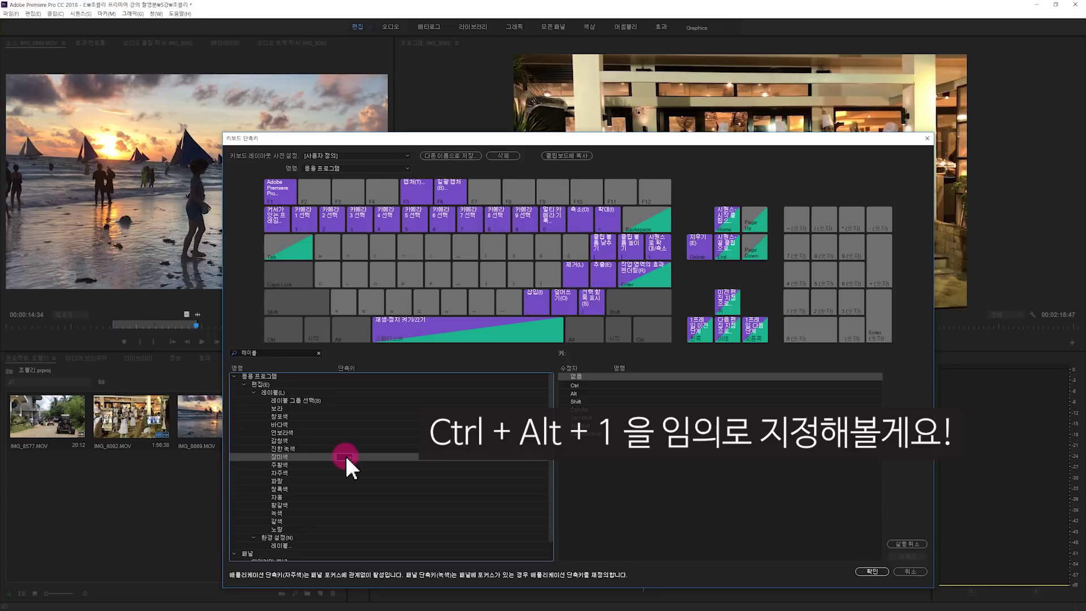
pyautogui.press('ctrl')
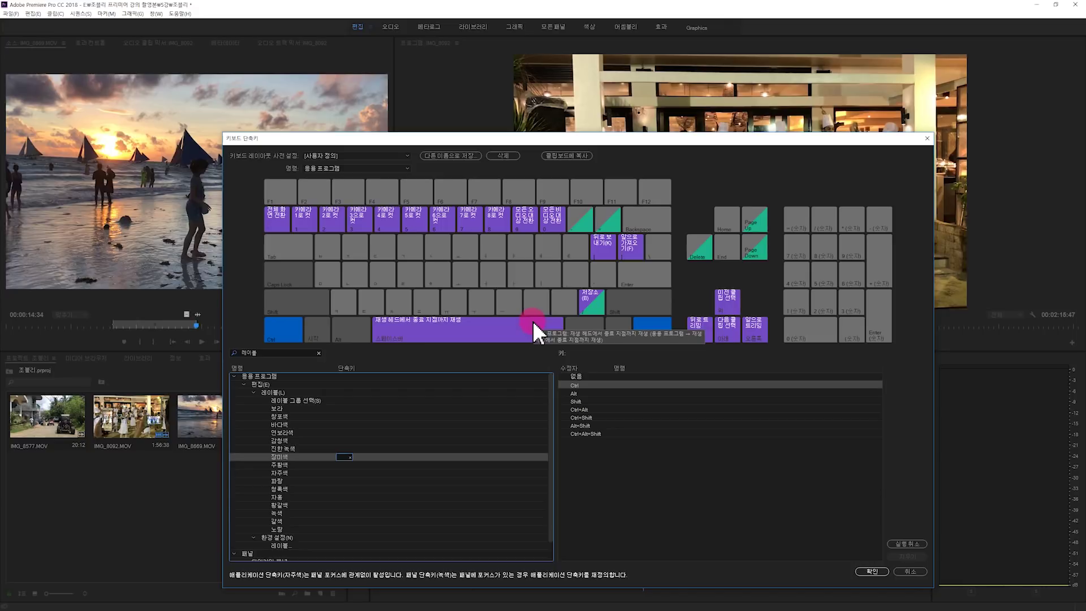
pyautogui.hotkey('ctrl', 'alt')
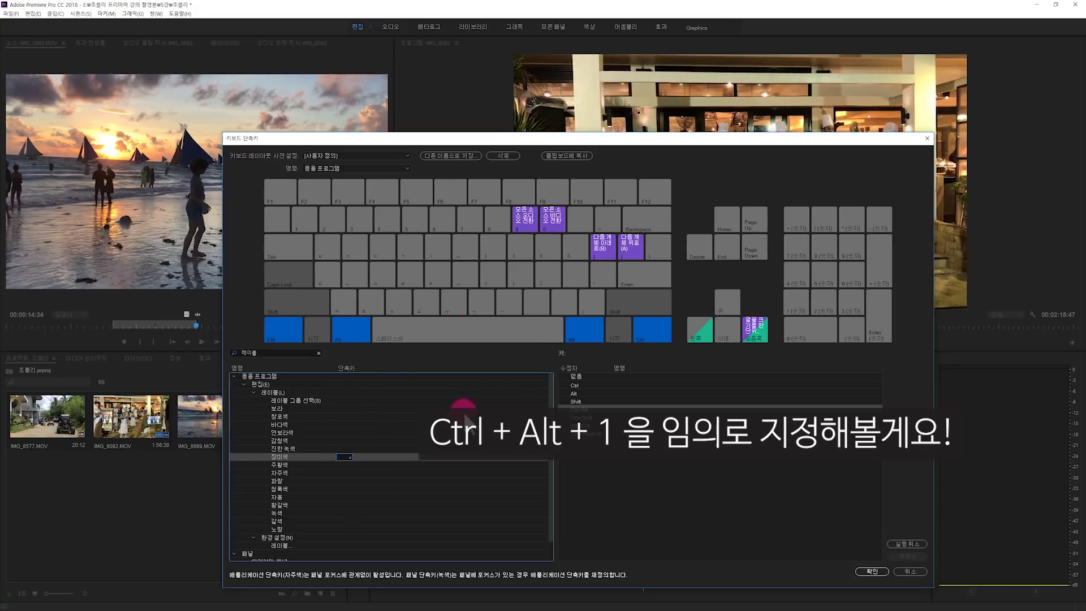
pyautogui.click(345, 456)
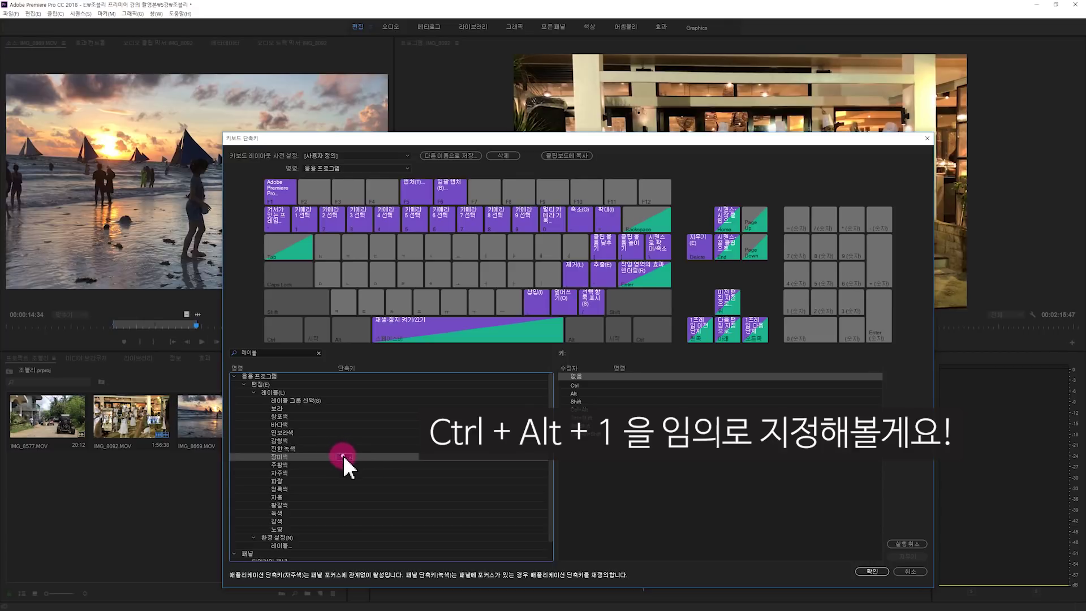
pyautogui.hotkey('ctrl', 'alt')
pyautogui.press('ctrl+alt+KP_1')
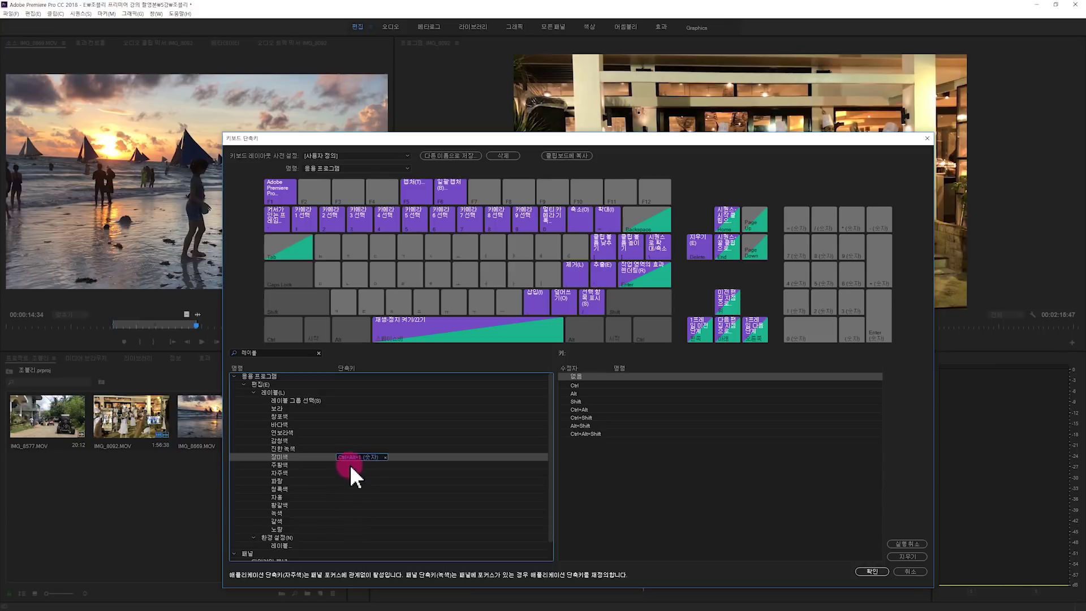
# Step: Assign Ctrl+Alt+numpad 2 to the 보라 label command and apply the keyboard shortcut changes
pyautogui.click(348, 408)
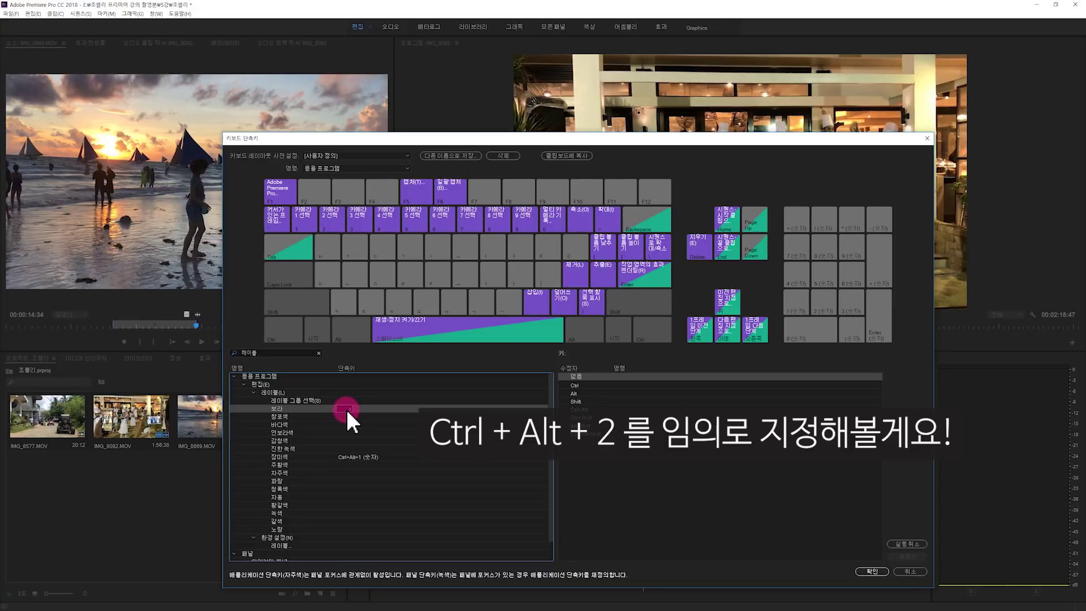
pyautogui.press('ctrl')
pyautogui.press('alt')
pyautogui.press('ctrl+alt+KP_2')
pyautogui.click(317, 457)
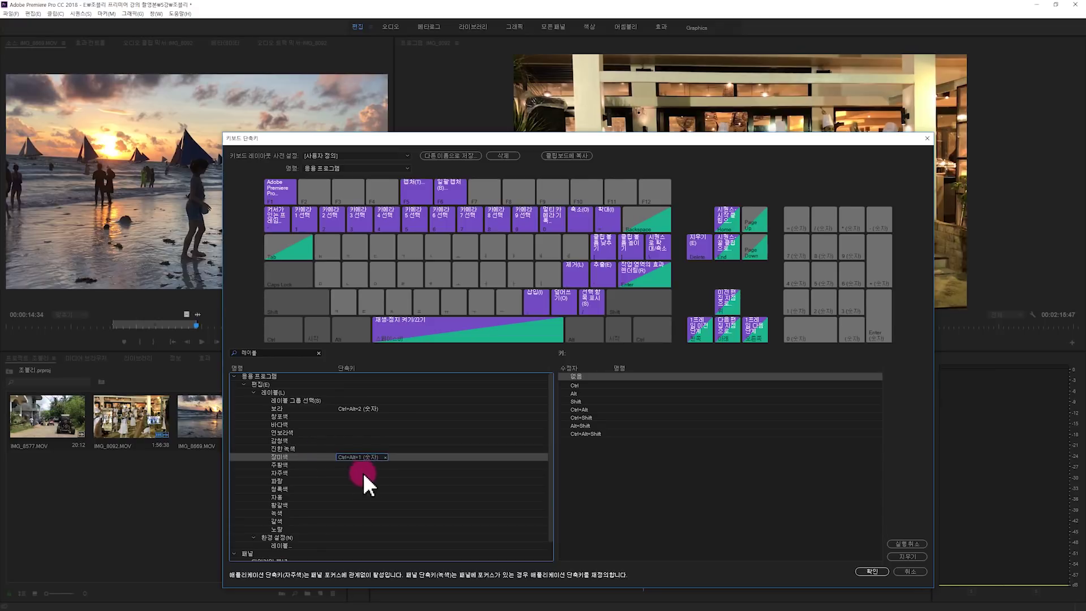
pyautogui.click(295, 408)
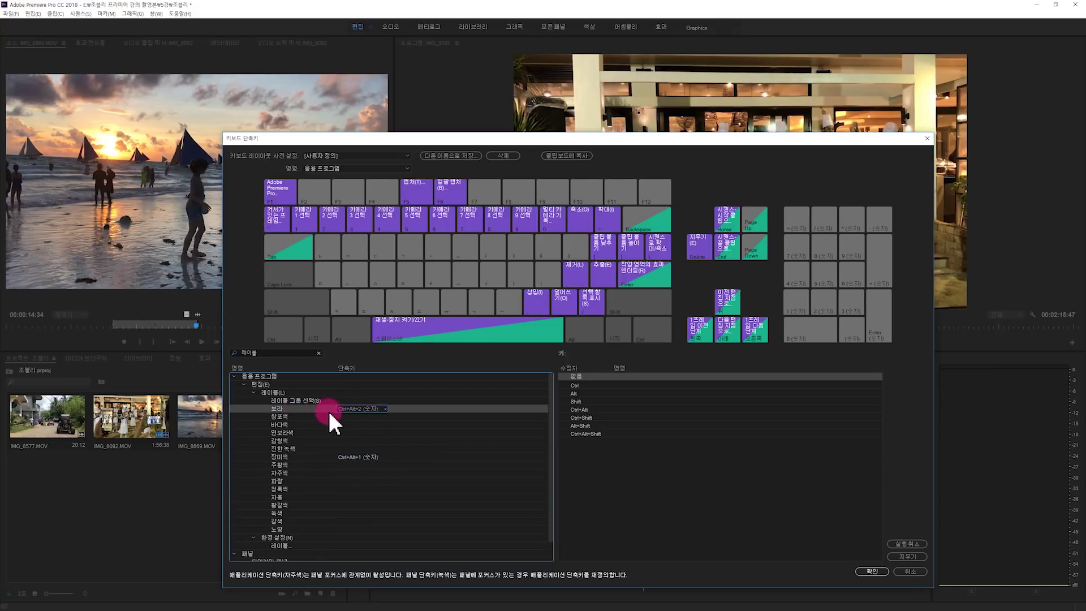
pyautogui.click(873, 570)
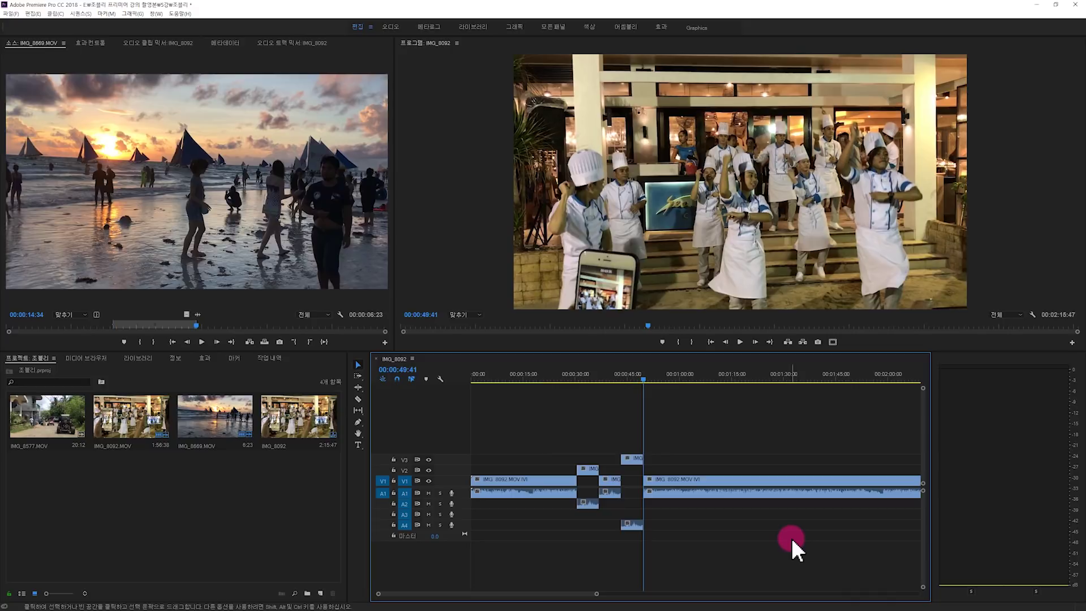
# Step: Move the timeline playhead back to 00:00:26:02 in the IMG_8092 sequence
pyautogui.moveTo(527, 419); pyautogui.dragTo(722, 541)
pyautogui.moveTo(586, 378); pyautogui.dragTo(560, 415)
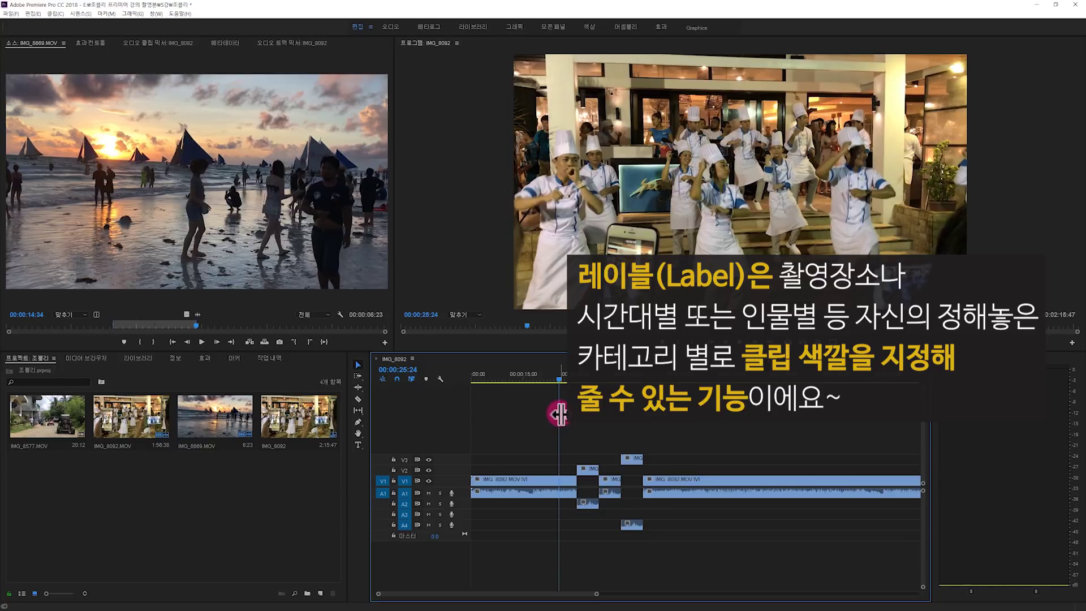
pyautogui.moveTo(555, 380); pyautogui.dragTo(557, 381)
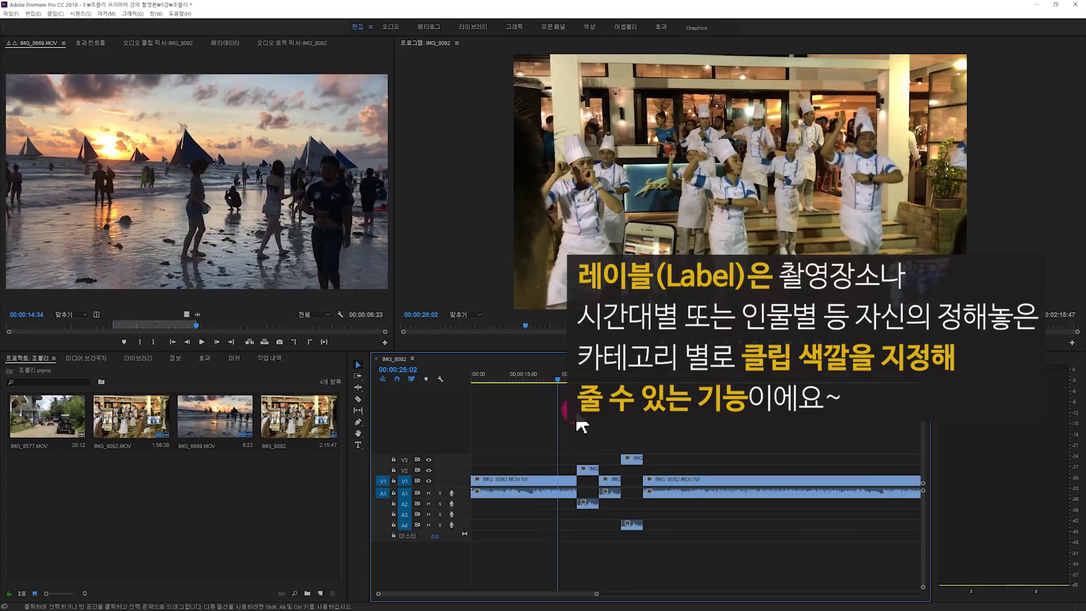
# Step: Set the label color of the V3 clip and its linked audio to 노랑
pyautogui.click(635, 456)
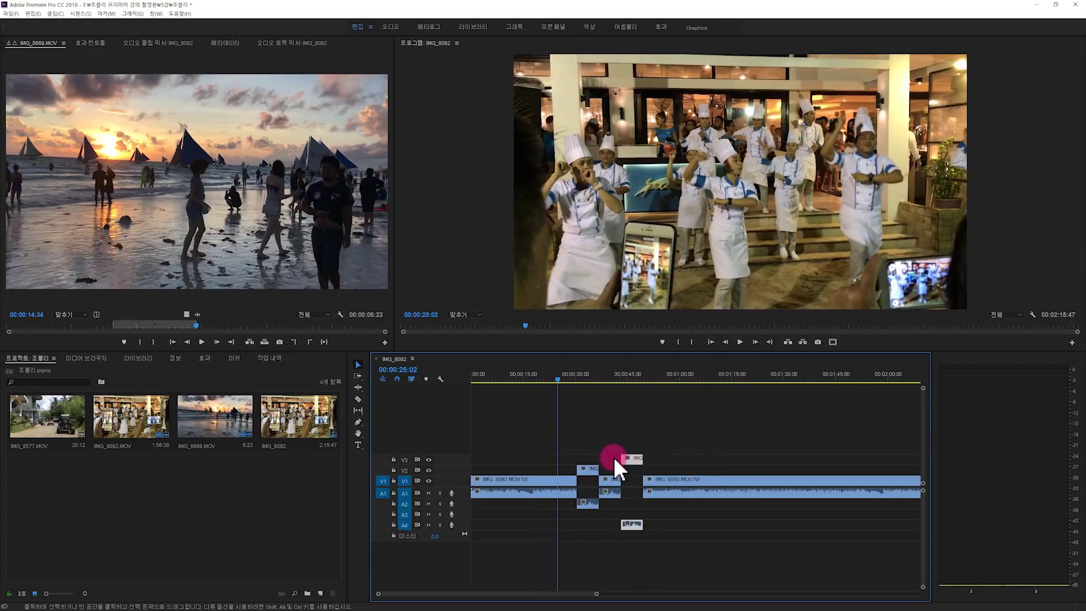
pyautogui.rightClick(634, 456)
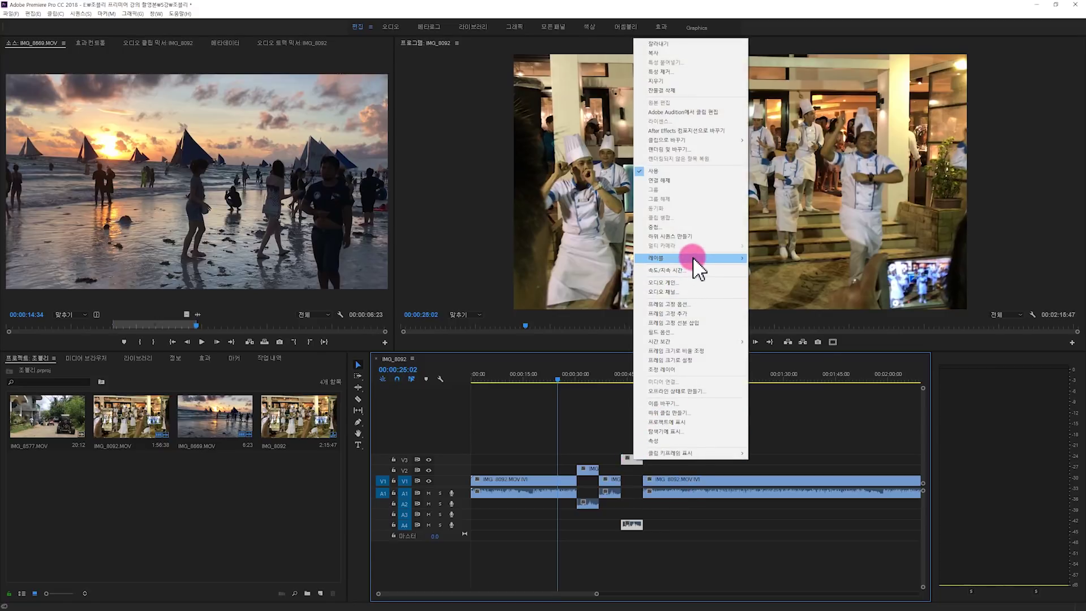
pyautogui.moveTo(695, 259)
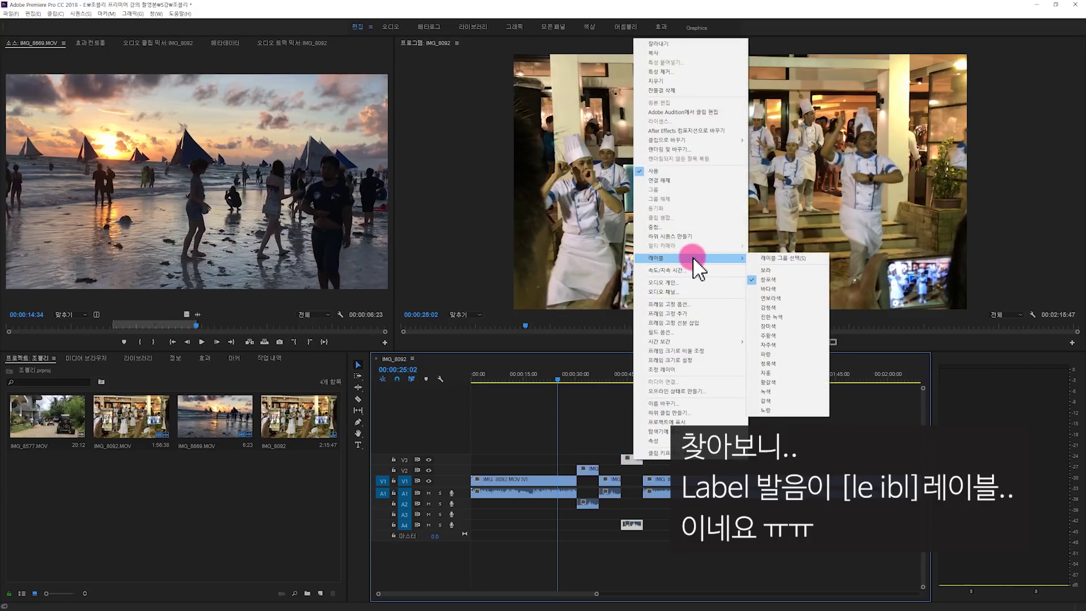
pyautogui.click(794, 409)
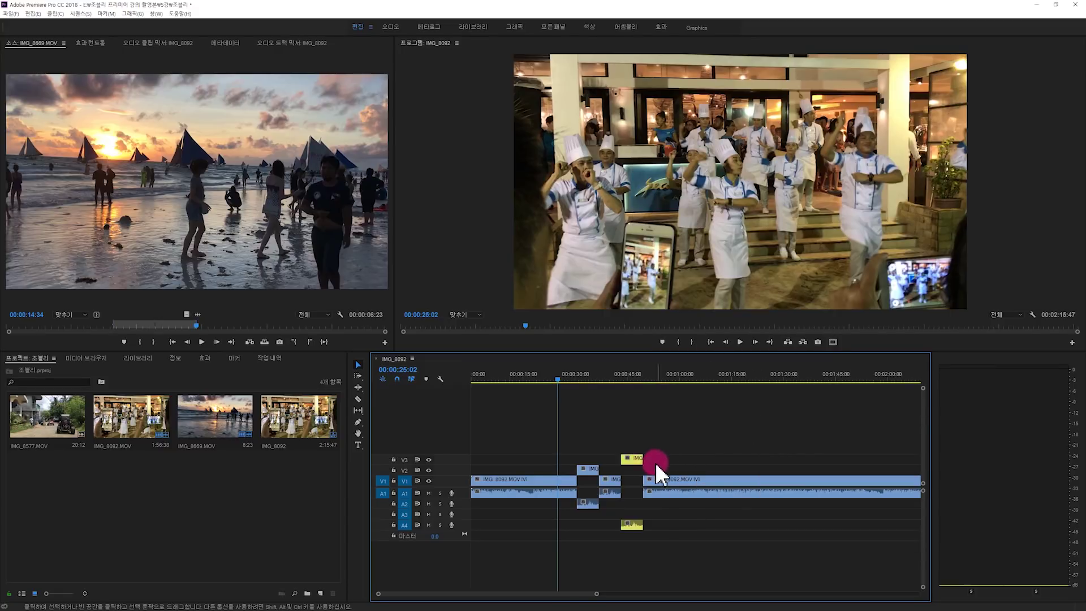
# Step: Set the label color of the V2 clip and its linked audio to 갈색
pyautogui.click(592, 469)
pyautogui.rightClick(592, 468)
pyautogui.moveTo(684, 265)
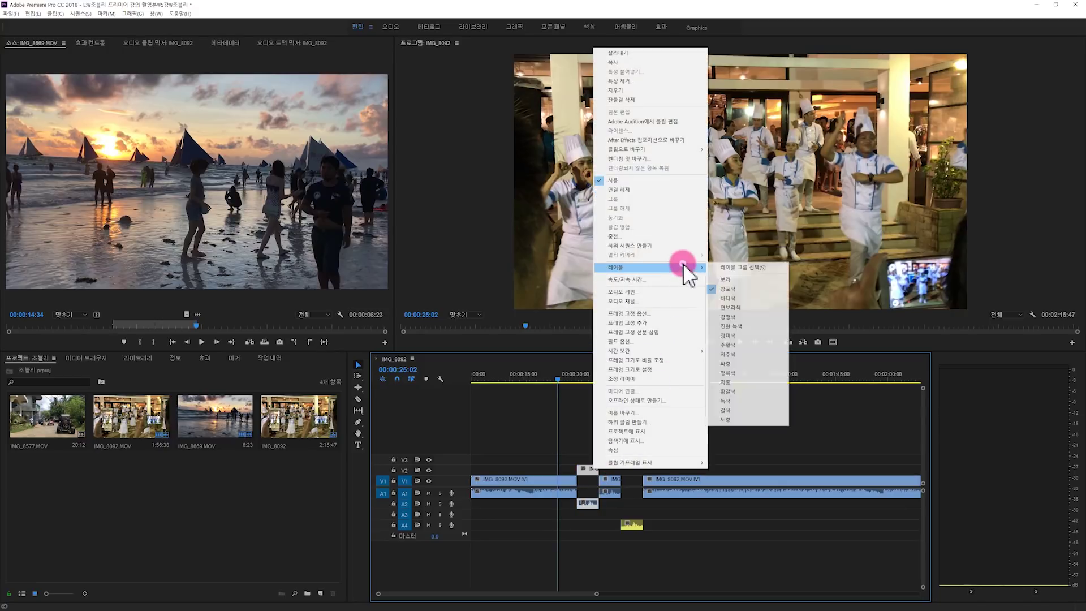
pyautogui.click(754, 399)
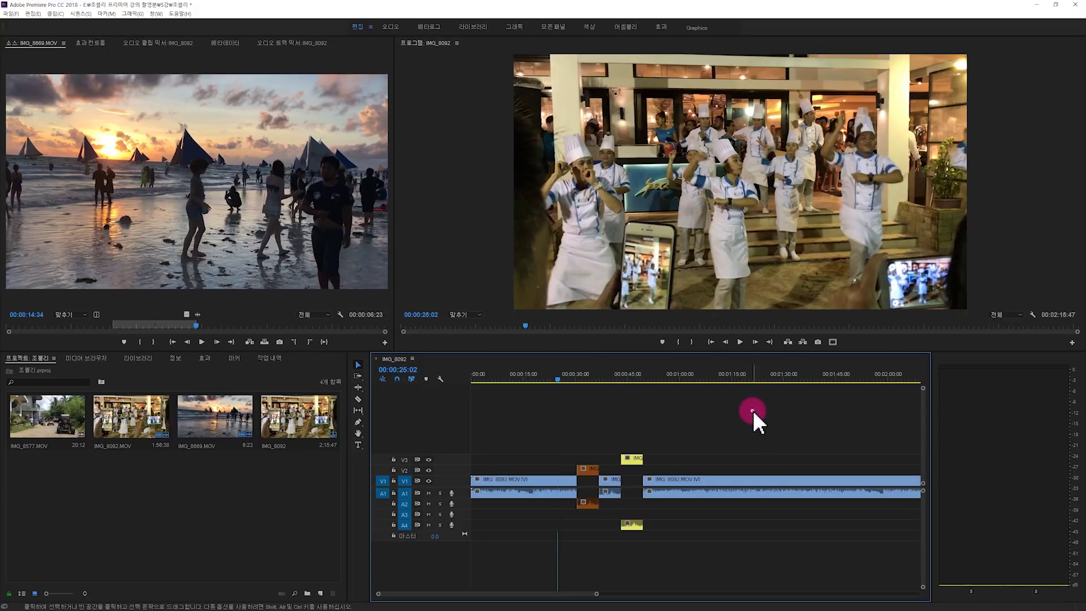
# Step: Apply the 장미색 label to the first clip on V1 with its custom shortcut
pyautogui.moveTo(565, 476); pyautogui.dragTo(554, 481)
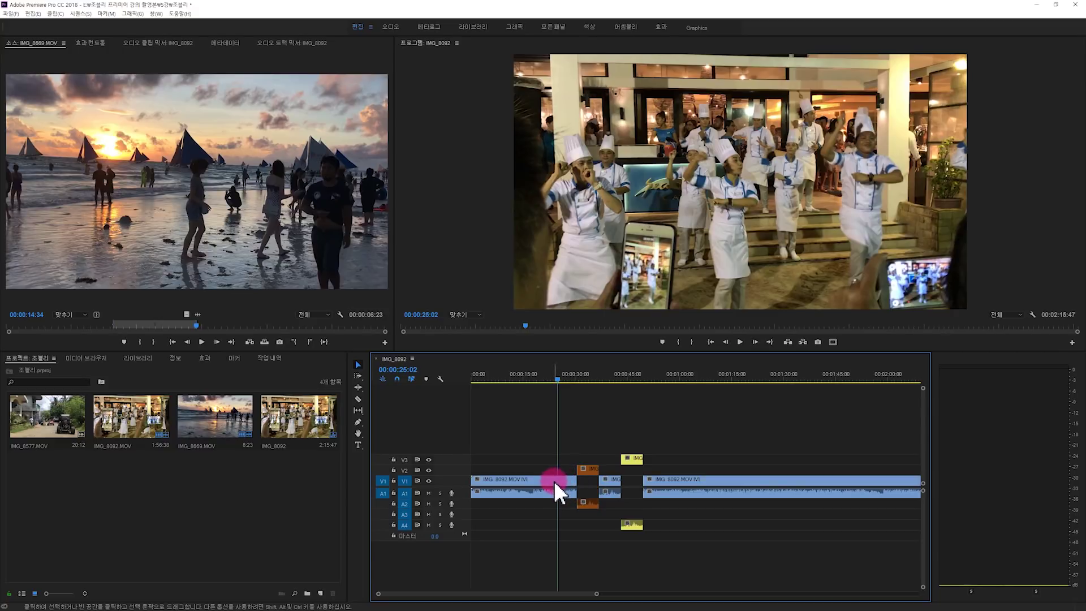
pyautogui.click(553, 481)
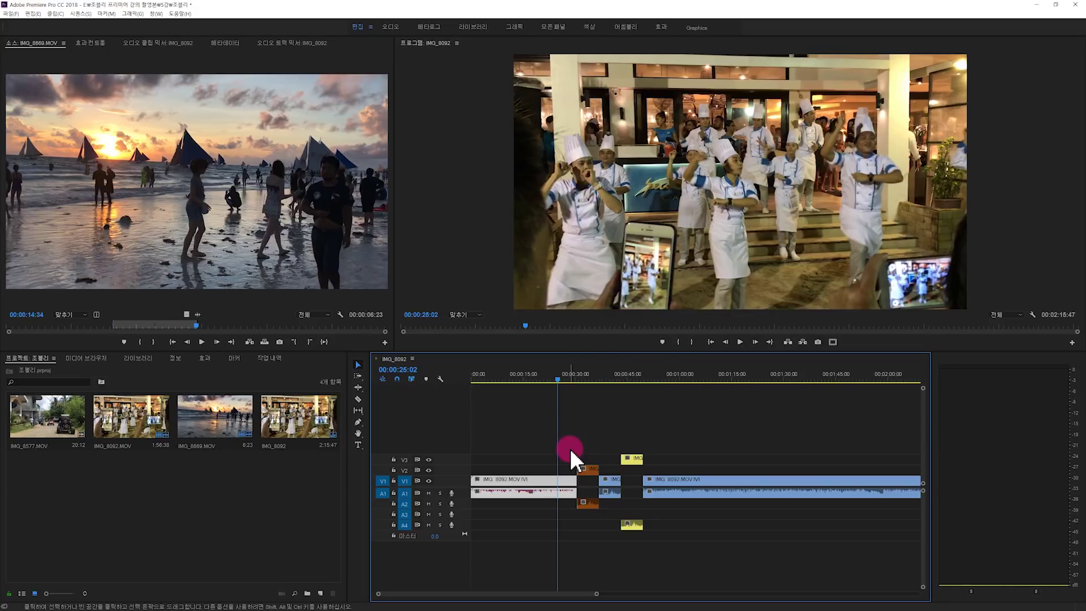
pyautogui.click(573, 446)
pyautogui.click(509, 497)
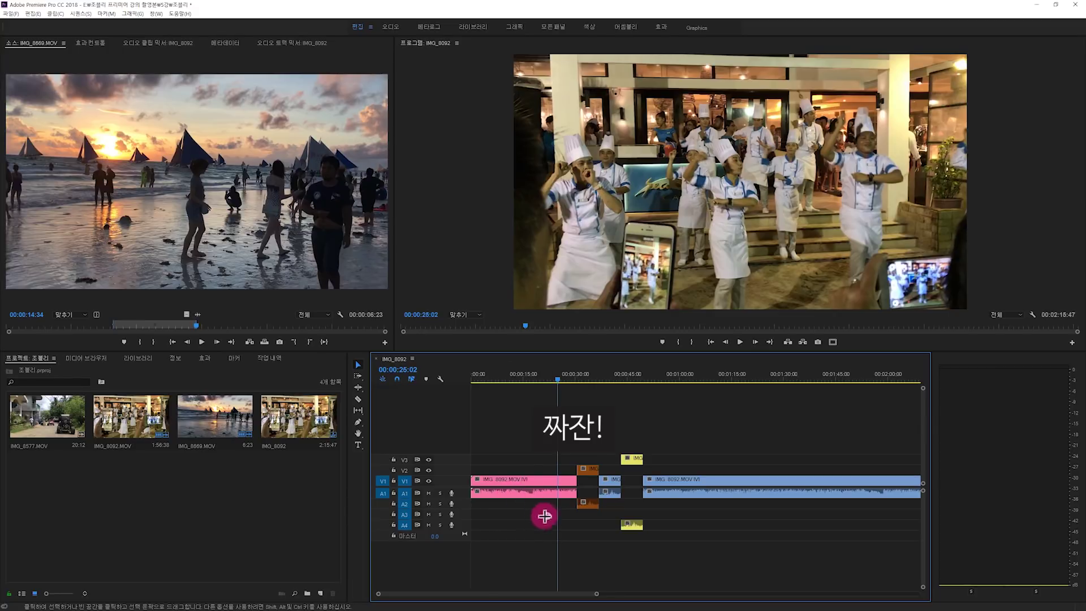
pyautogui.click(518, 453)
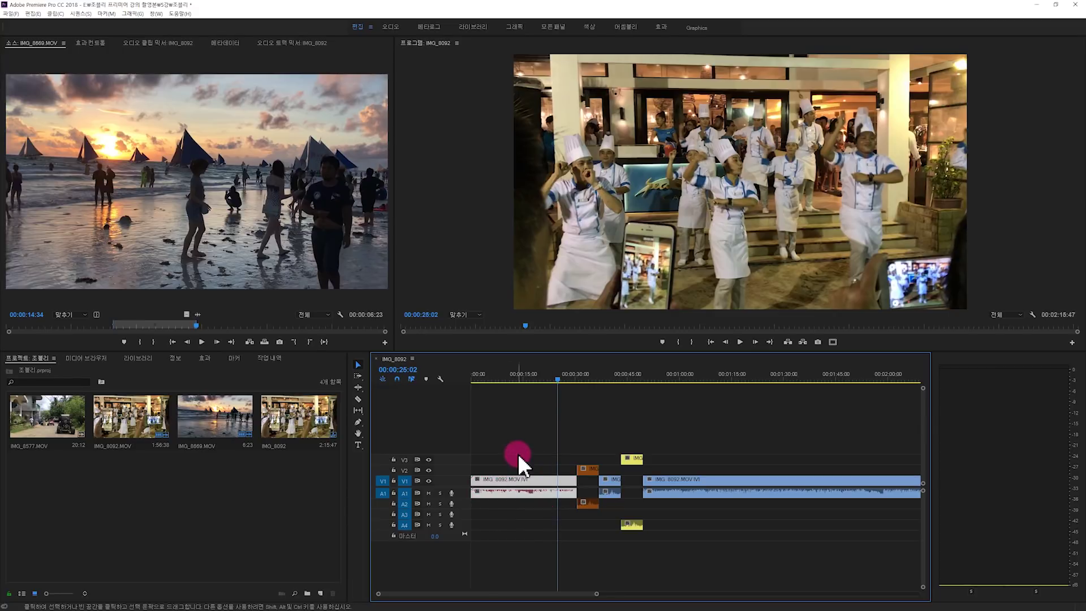
# Step: Apply the 보라 label to the long last clip on V1 with its custom shortcut
pyautogui.click(700, 479)
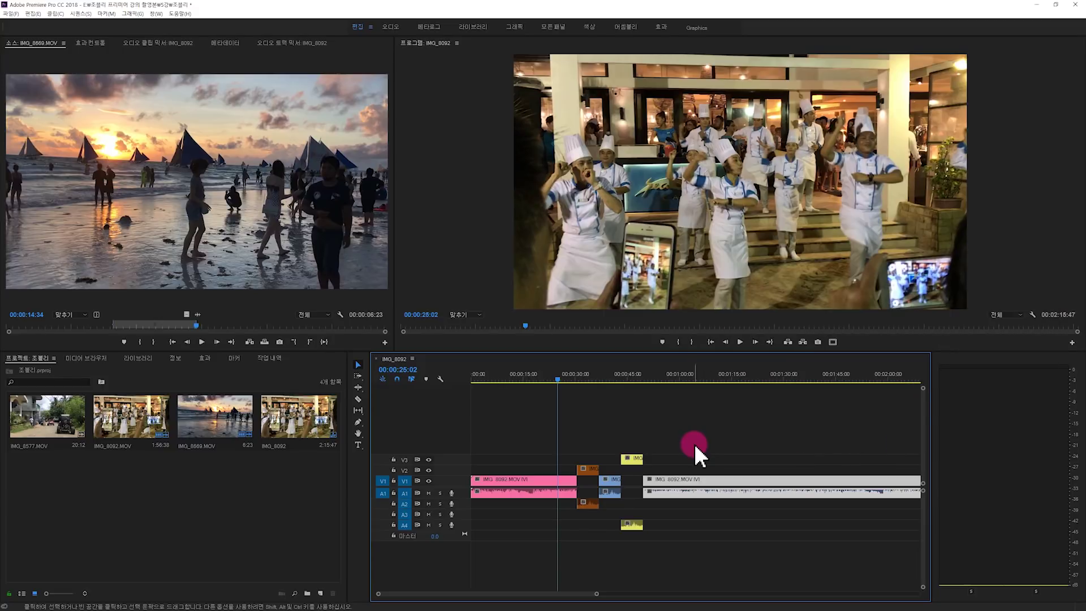
pyautogui.click(694, 446)
pyautogui.click(701, 491)
pyautogui.click(702, 433)
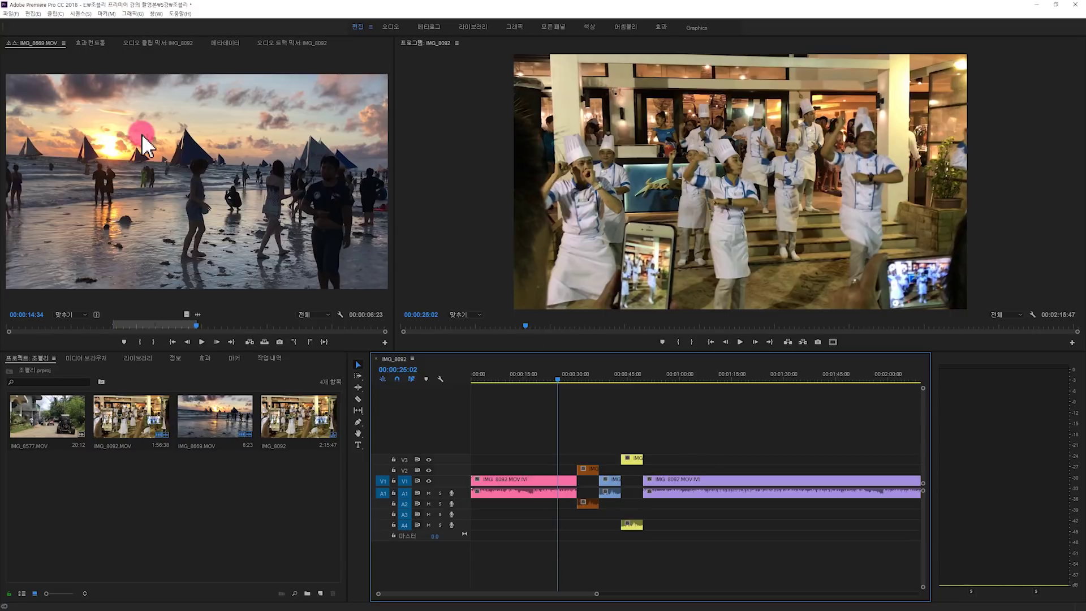
# Step: Open the keyboard shortcut settings and switch the keyboard layout preset to Adobe Premiere Pro CS 6
pyautogui.click(54, 14)
pyautogui.moveTo(33, 14)
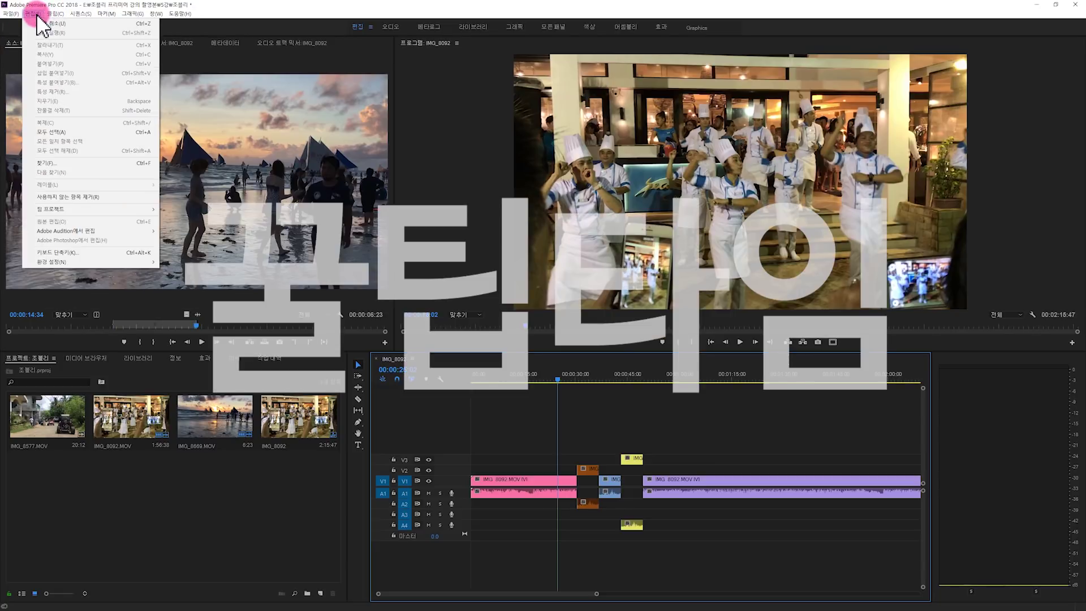
pyautogui.click(102, 252)
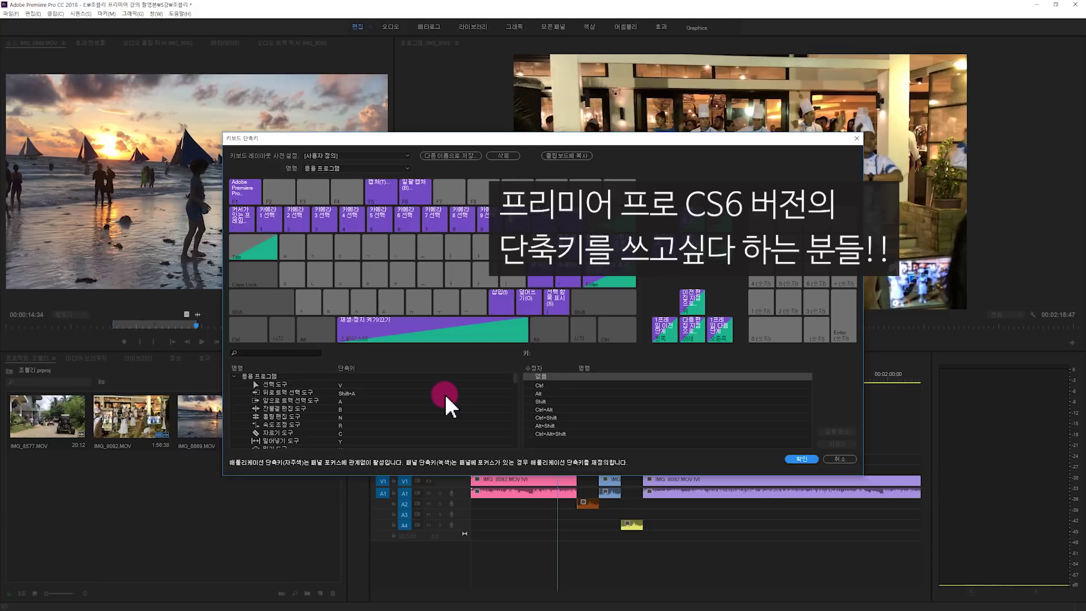
pyautogui.click(388, 155)
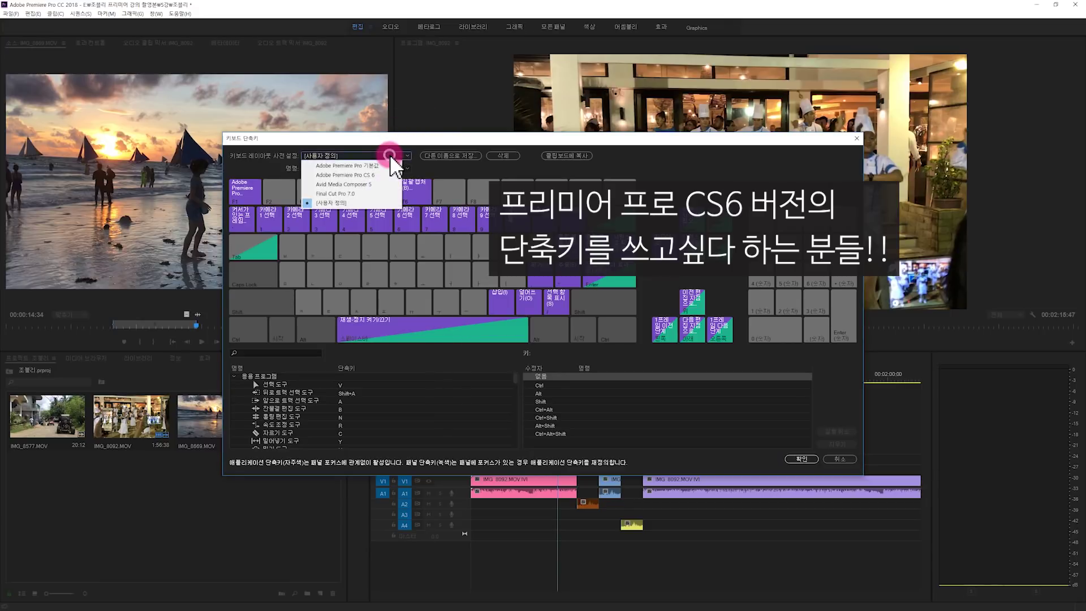
pyautogui.click(399, 173)
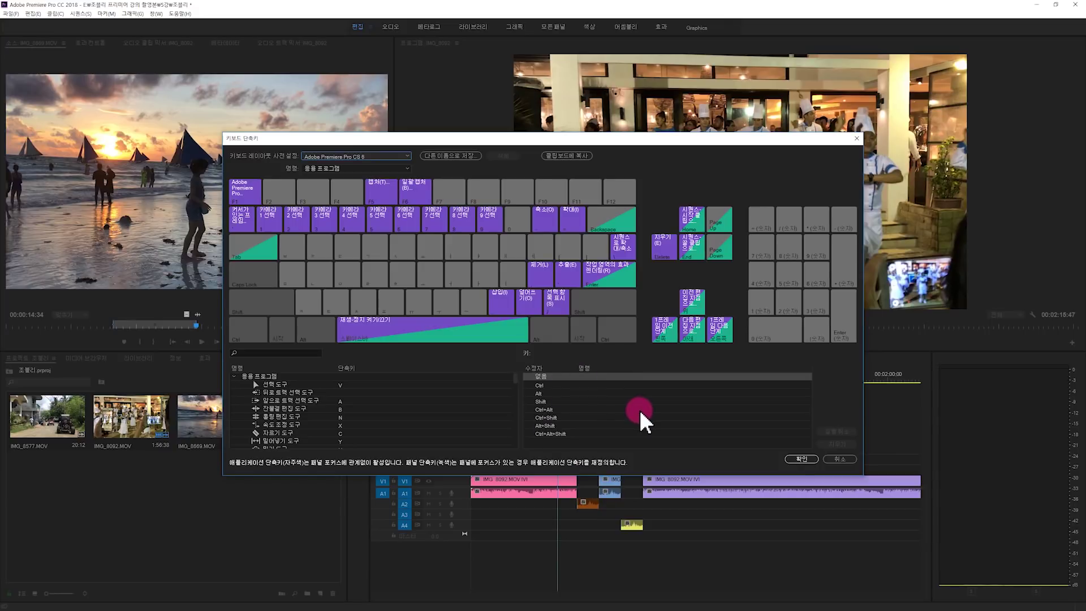
# Step: Try the Final Cut Pro 7.0 and Avid Media Composer 5 keyboard layout presets
pyautogui.click(409, 156)
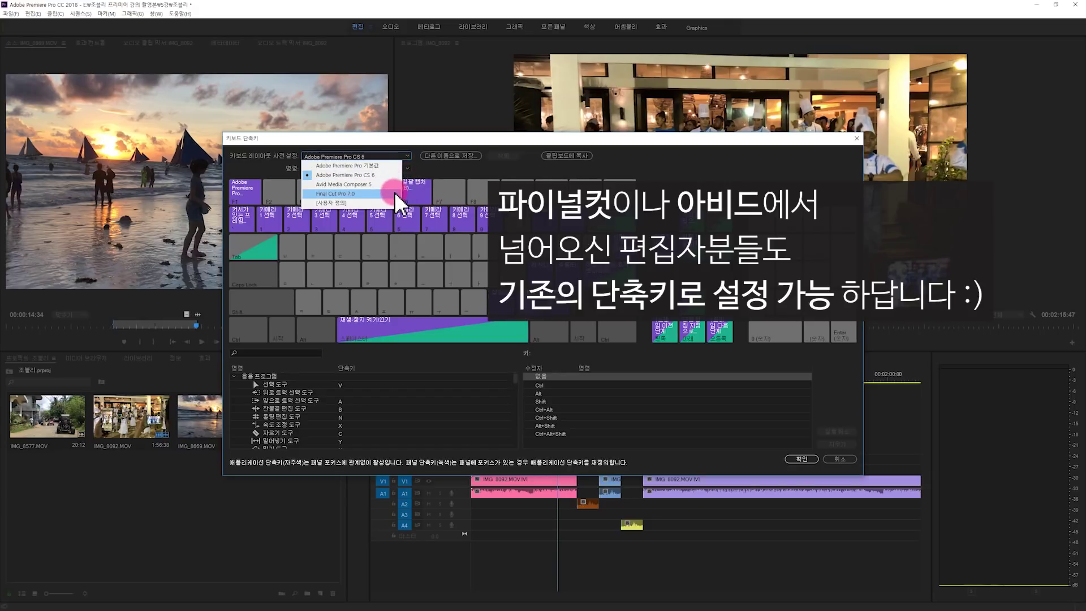
pyautogui.click(395, 194)
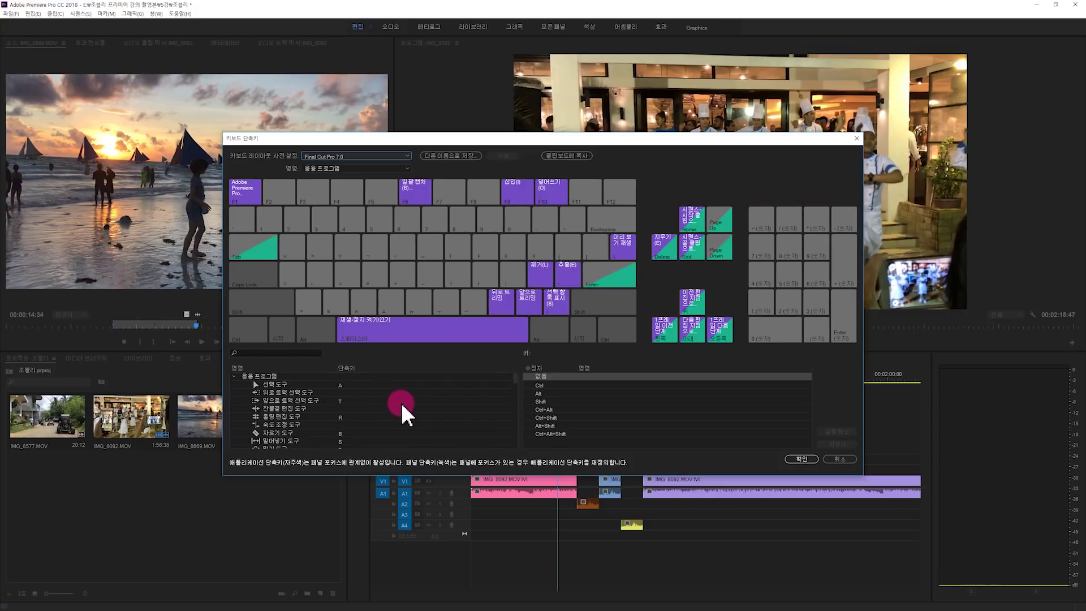
pyautogui.click(396, 156)
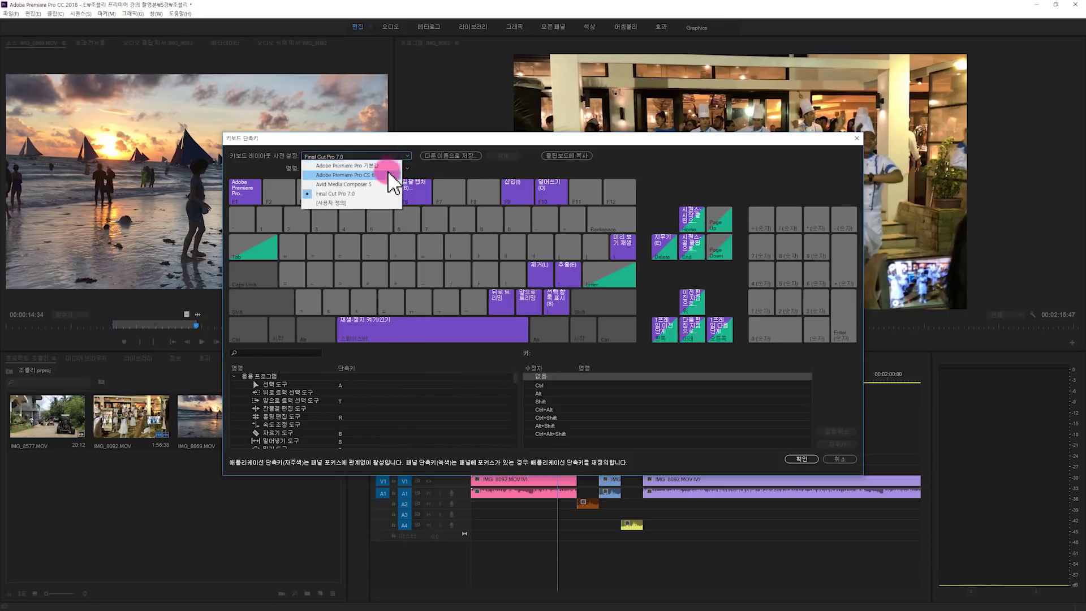
pyautogui.click(385, 184)
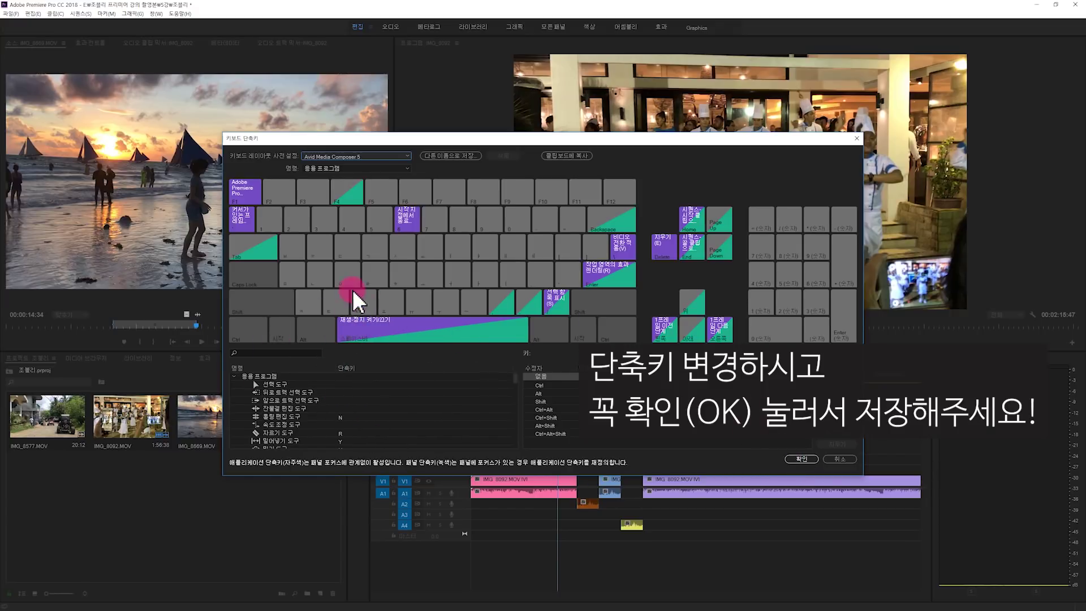
# Step: Set the keyboard layout preset to Adobe Premiere Pro 기본값 and save the shortcut settings
pyautogui.click(389, 157)
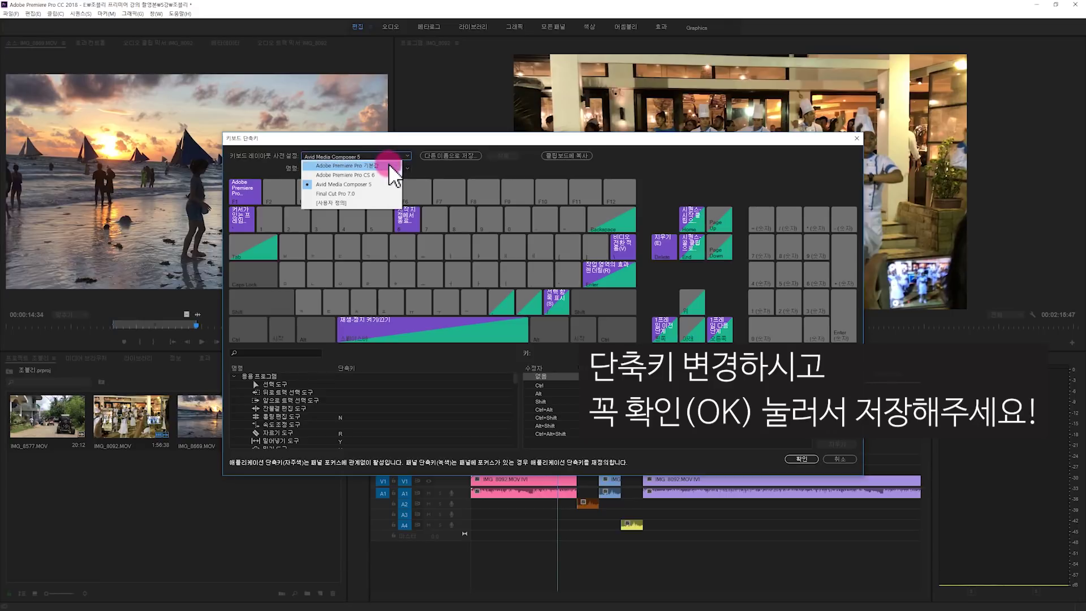
pyautogui.click(389, 166)
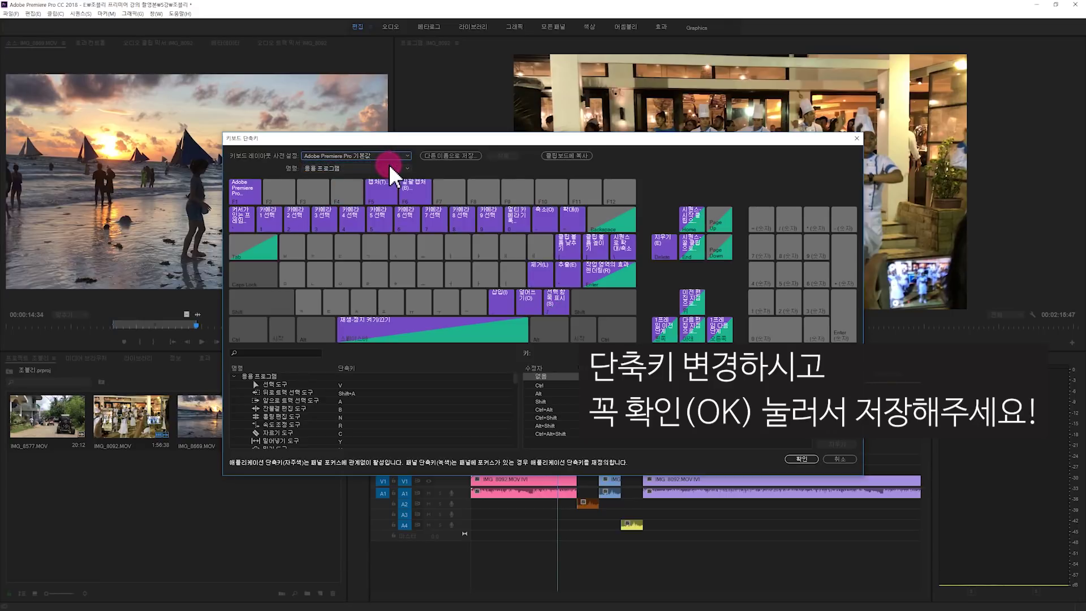
pyautogui.click(815, 459)
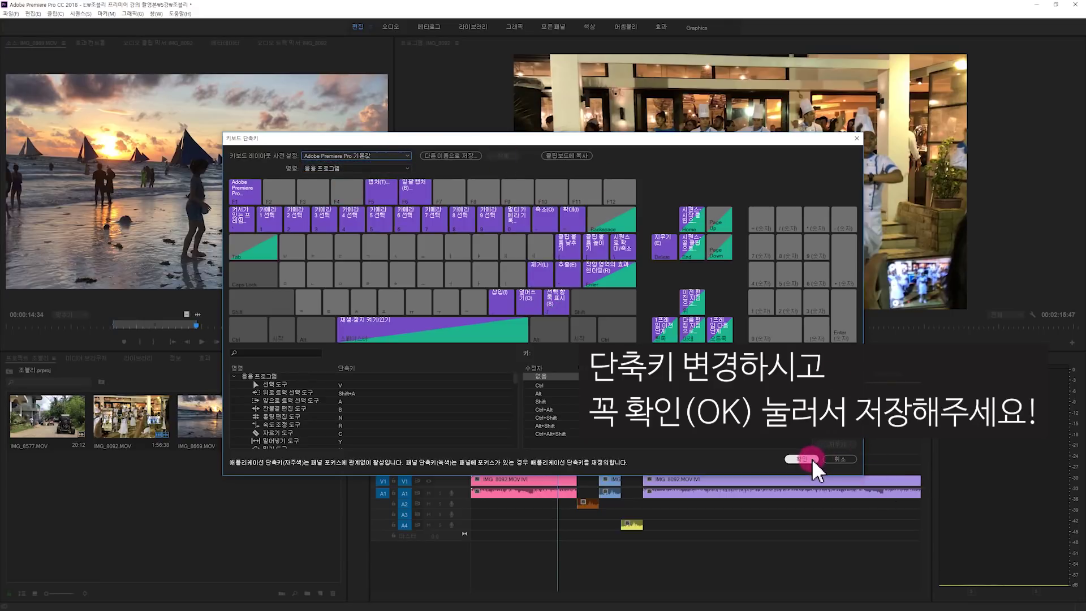
pyautogui.click(812, 460)
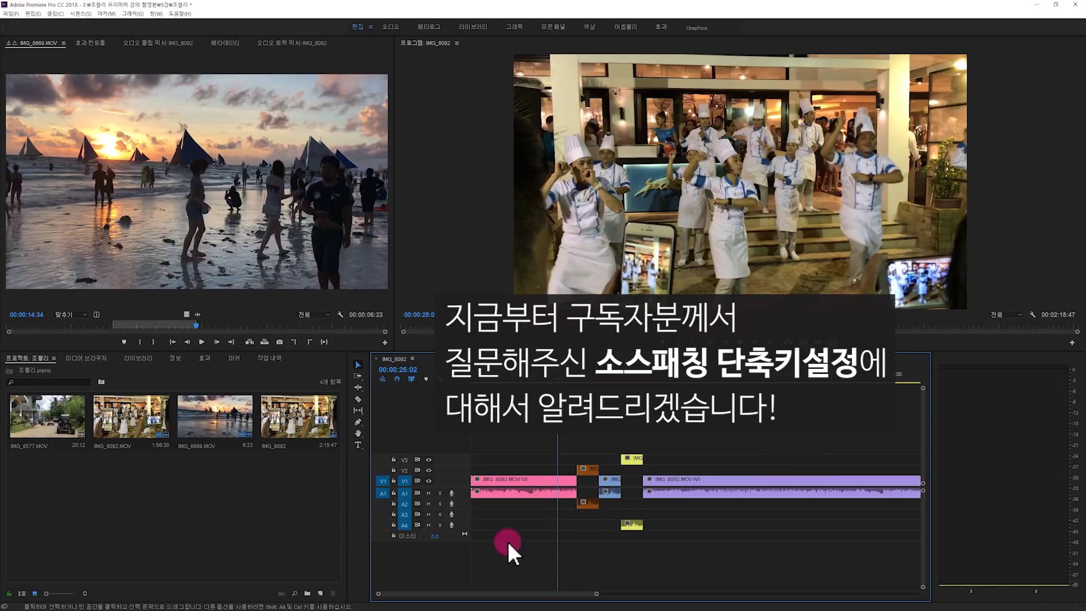
pyautogui.click(382, 493)
pyautogui.click(382, 481)
pyautogui.click(548, 531)
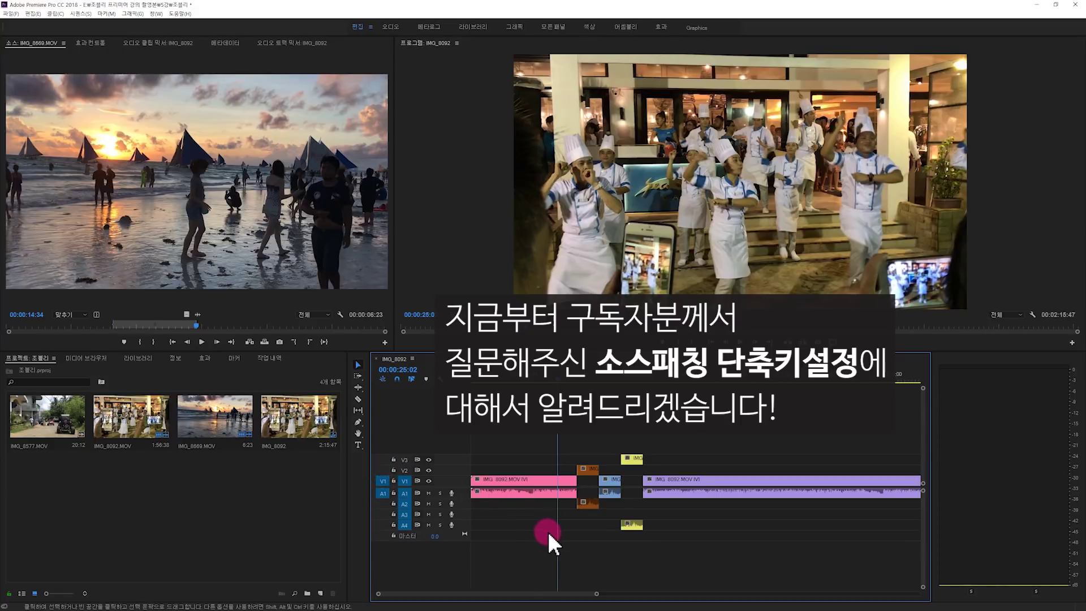
pyautogui.click(53, 13)
pyautogui.click(33, 14)
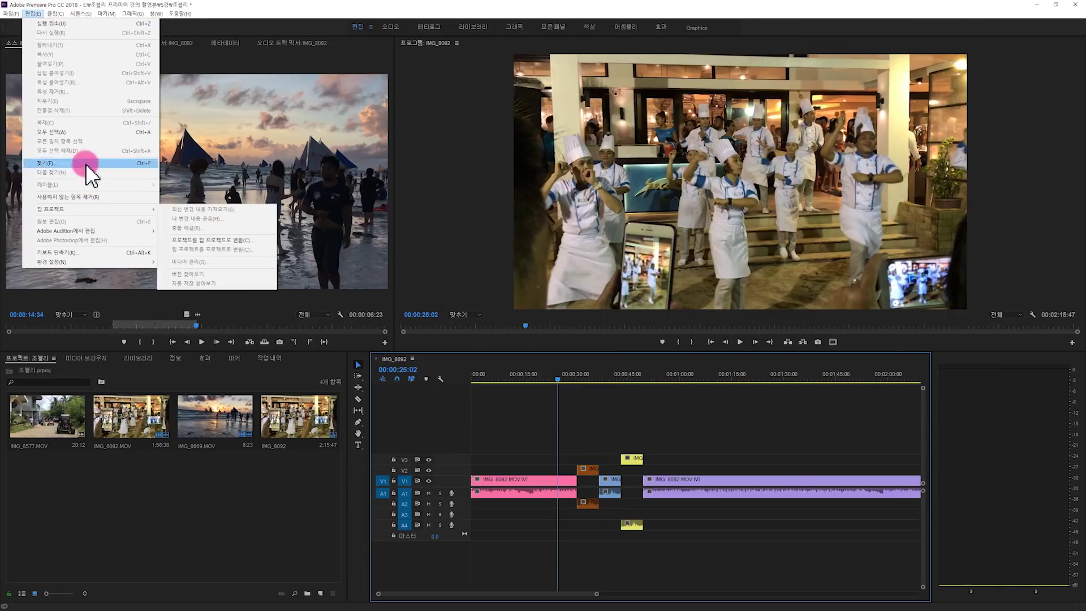
pyautogui.click(94, 251)
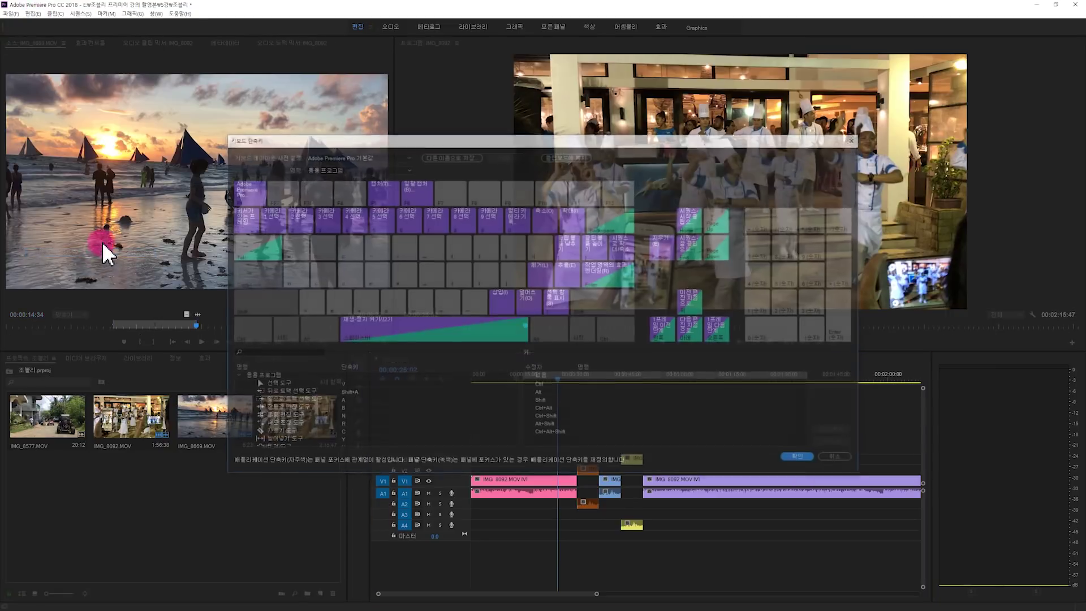
pyautogui.moveTo(516, 379)
pyautogui.mouseDown()
pyautogui.moveTo(515, 454)
pyautogui.moveTo(517, 359)
pyautogui.mouseUp()
pyautogui.click(857, 138)
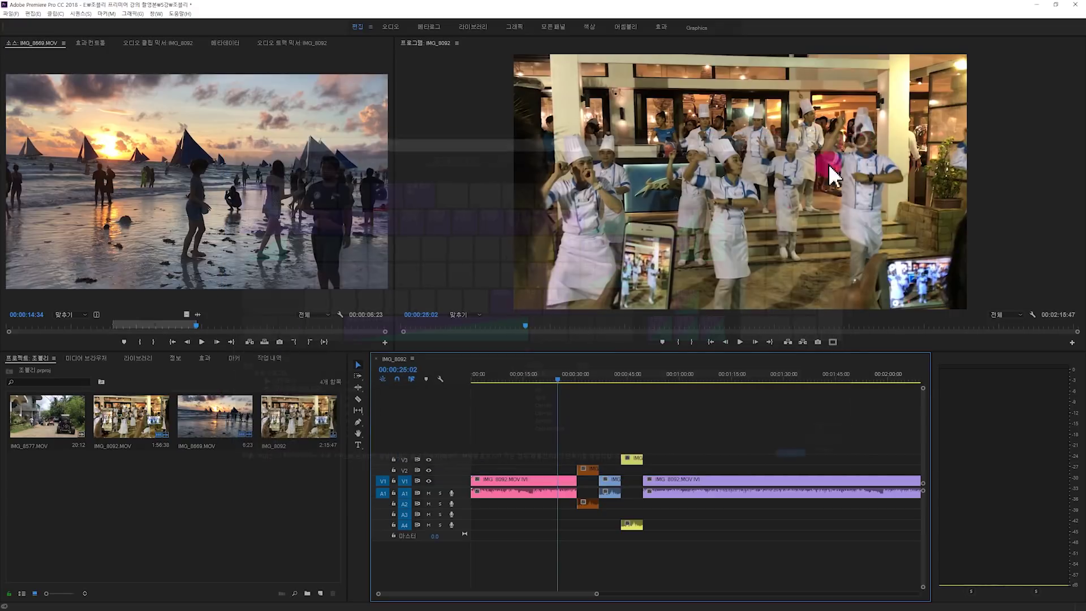
pyautogui.moveTo(399, 479); pyautogui.dragTo(399, 480)
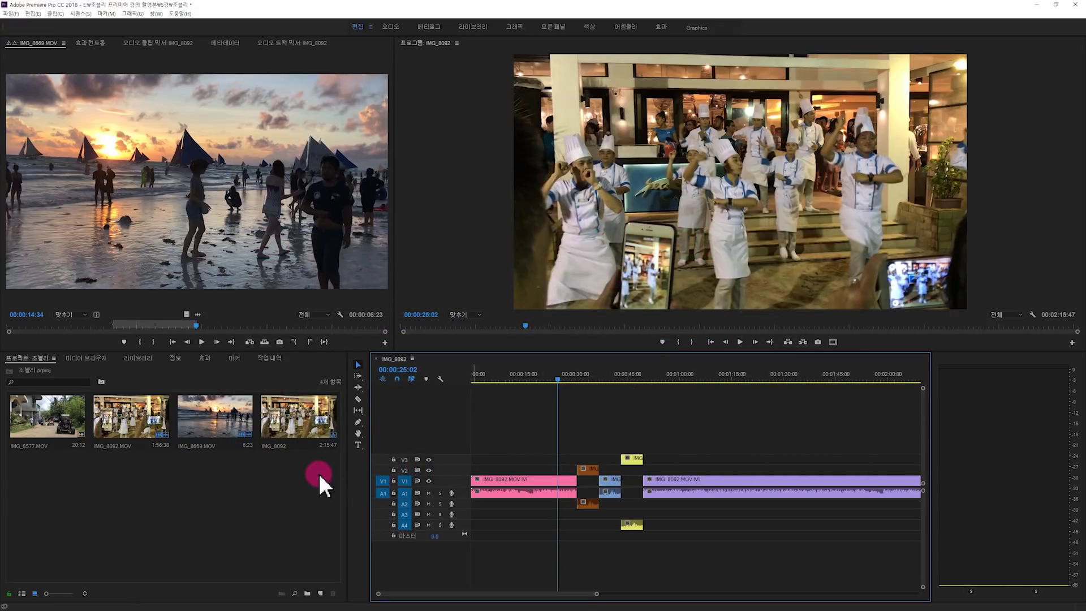
# Step: Open the keyboard shortcut settings and assign Ctrl+1 (숫자) to the command 소스 할당 사전 설정 1
pyautogui.click(32, 14)
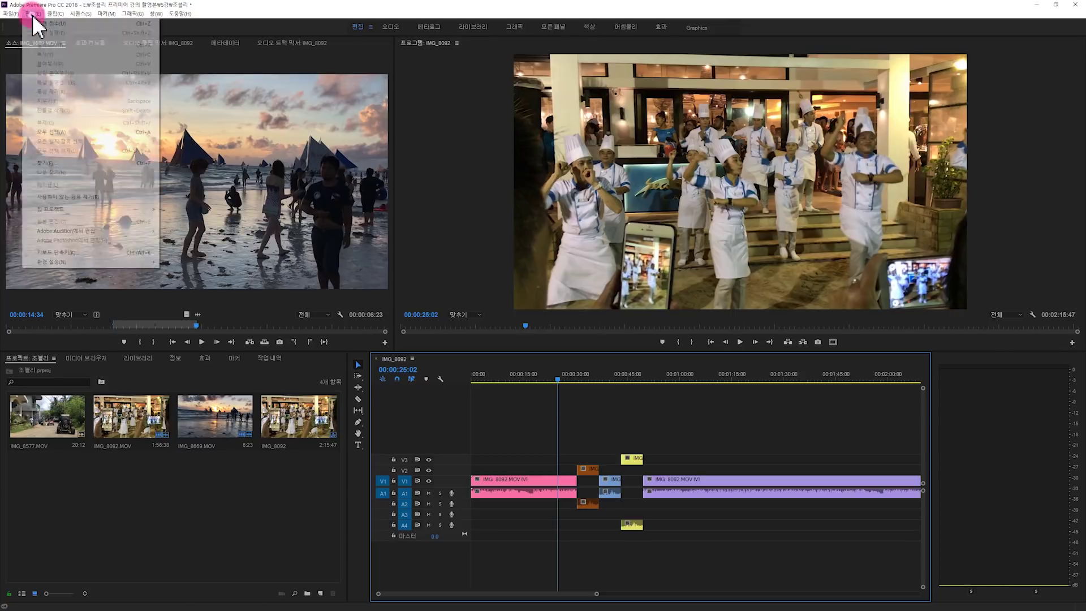
pyautogui.click(83, 253)
pyautogui.scroll(-10, 515, 385)
pyautogui.moveTo(515, 389); pyautogui.dragTo(334, 421)
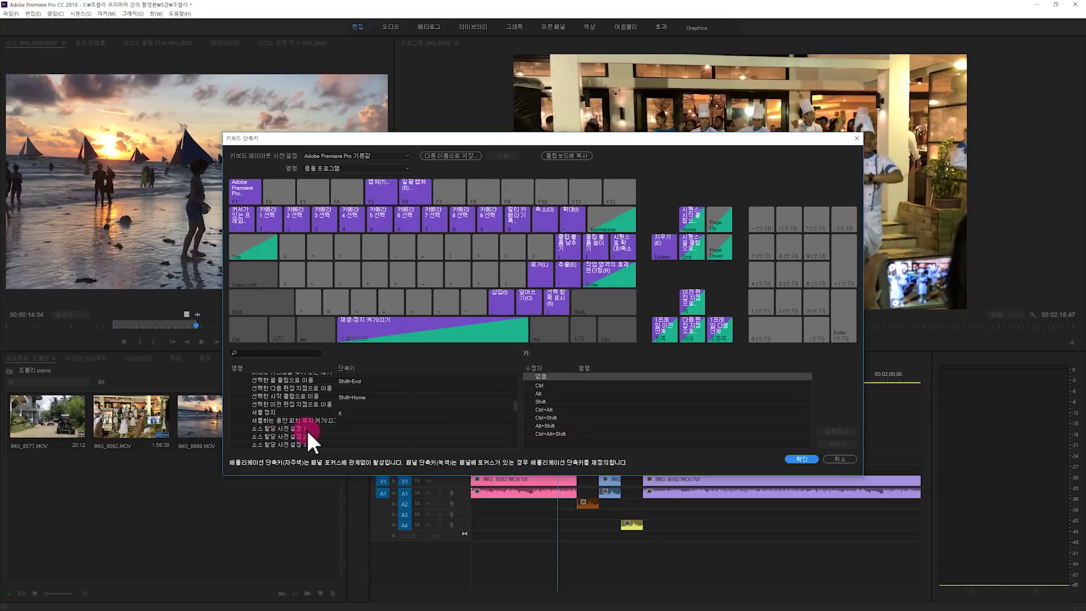
pyautogui.click(344, 429)
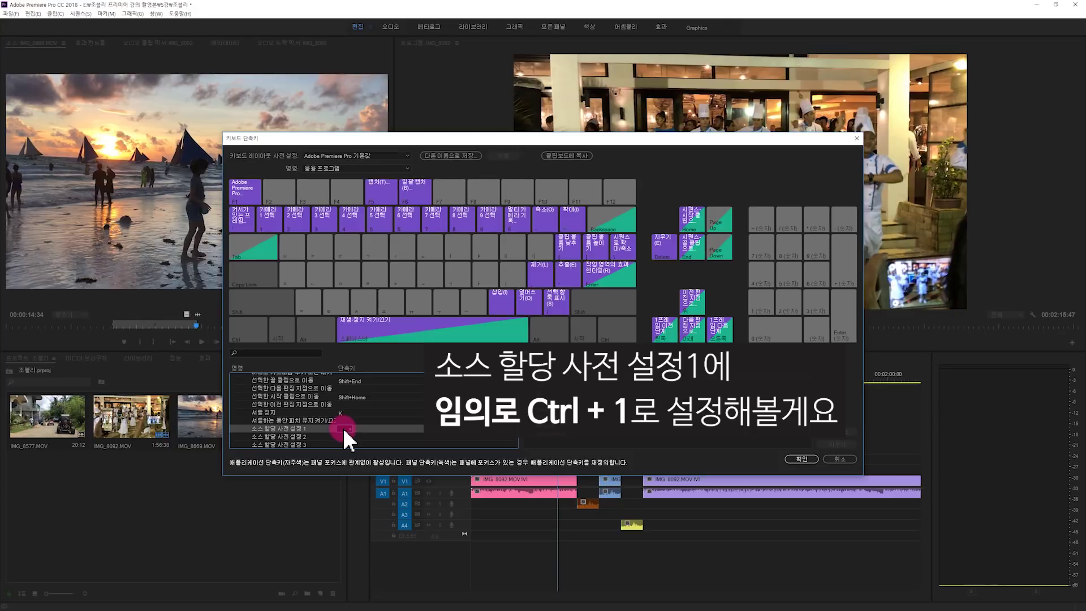
pyautogui.press('ctrl')
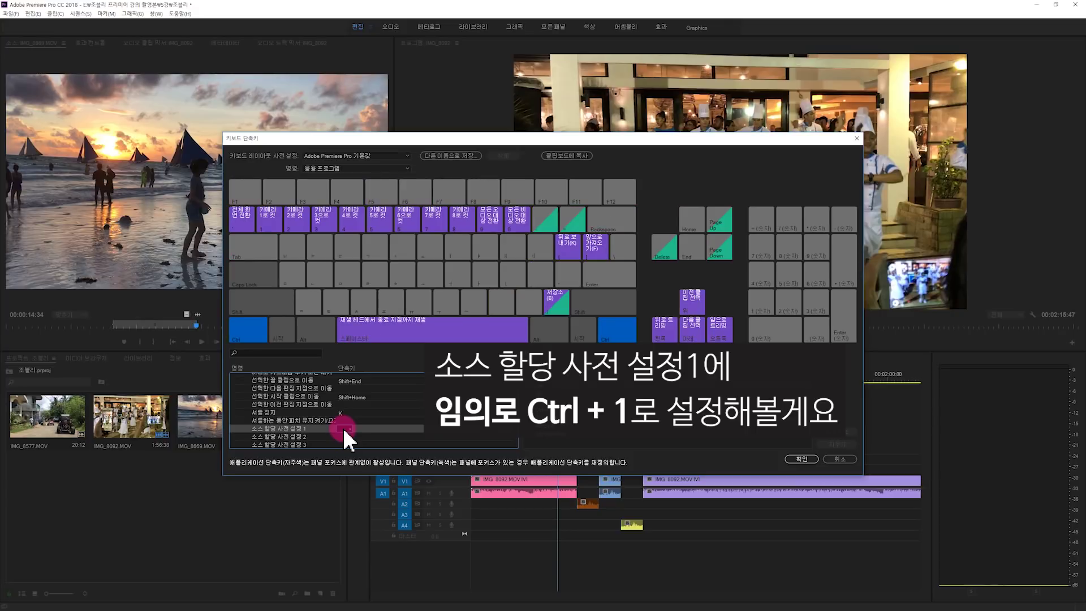
pyautogui.press('ctrl+KP_1')
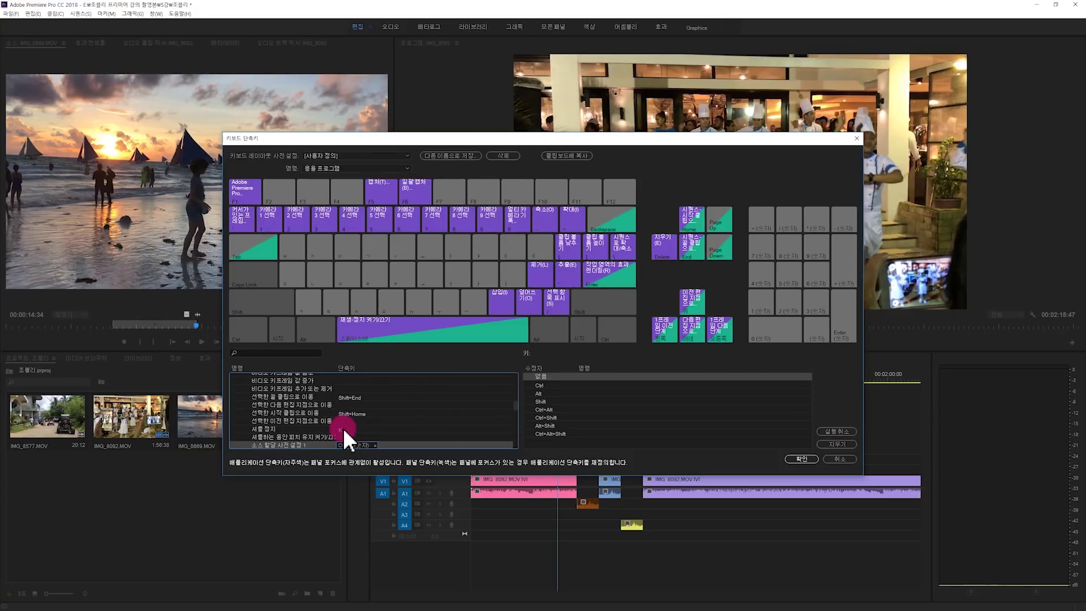
# Step: Assign Ctrl+2 (숫자) to 소스 할당 사전 설정 2 and Ctrl+3 to 소스 할당 사전 설정 3, saving the shortcuts
pyautogui.scroll(-1, 405, 423)
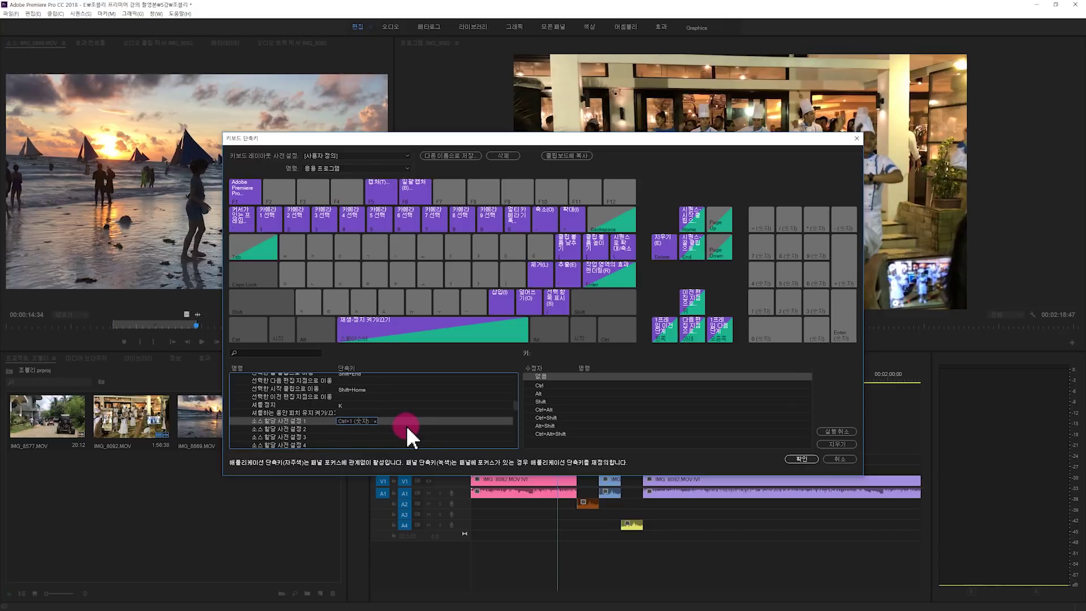
pyautogui.click(354, 429)
pyautogui.click(348, 430)
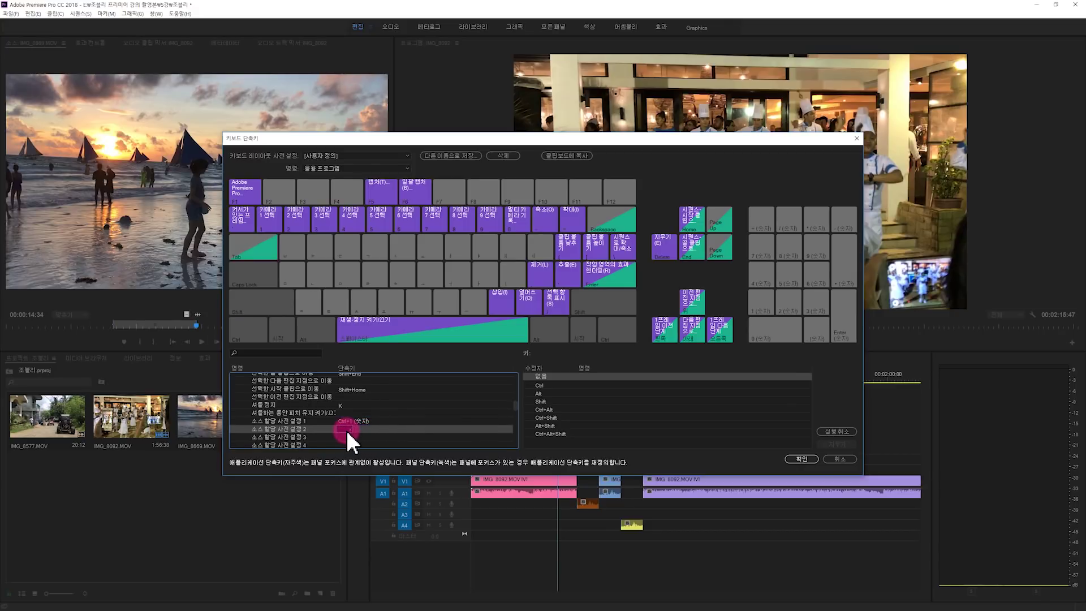
pyautogui.hotkey('ctrl', '2')
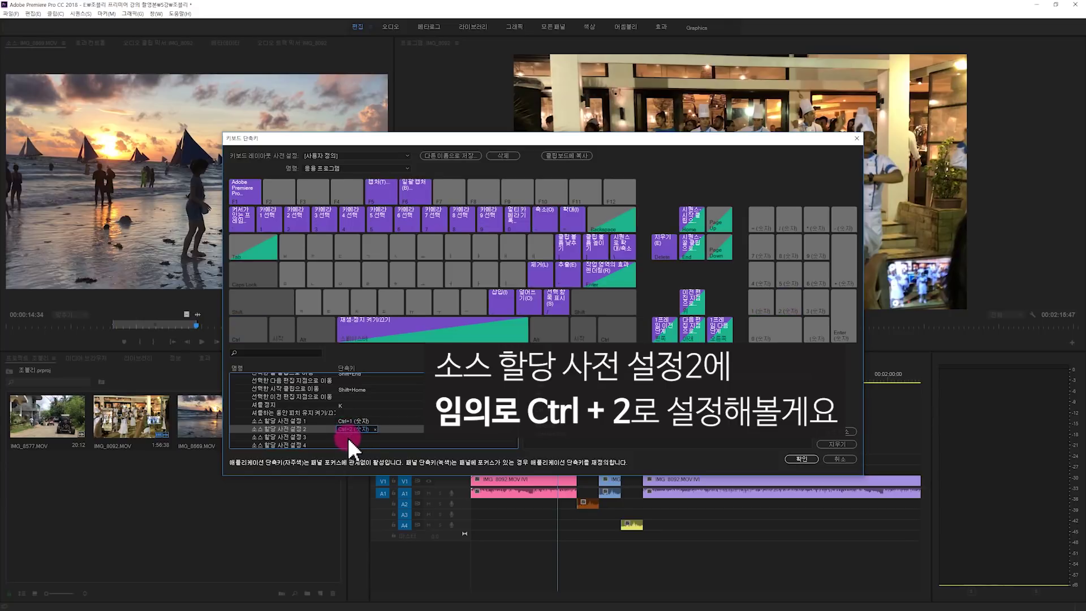
pyautogui.click(346, 439)
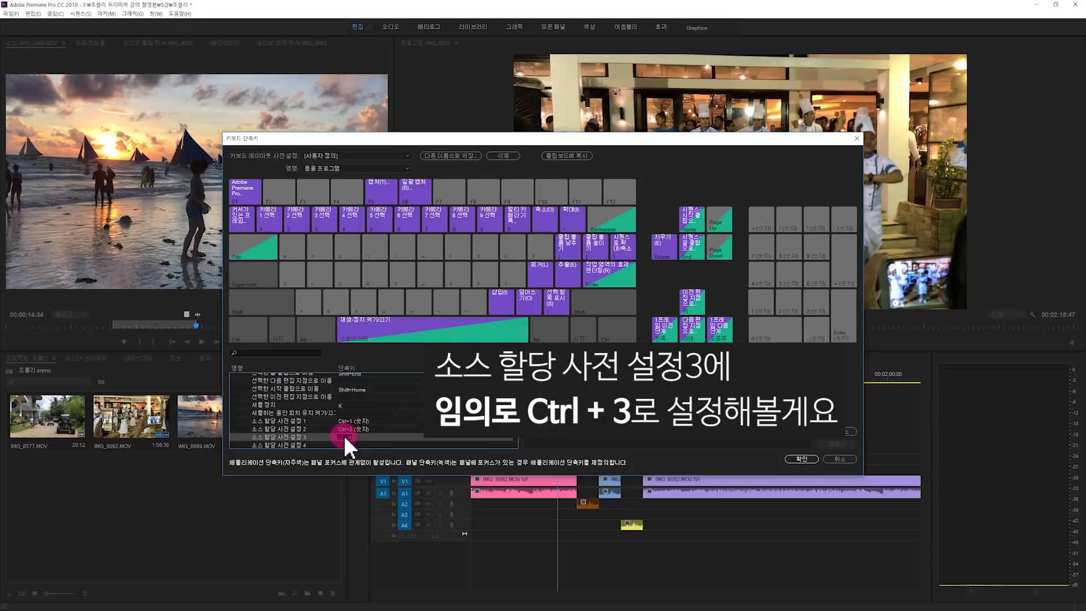
pyautogui.hotkey('ctrl', '3')
pyautogui.click(802, 458)
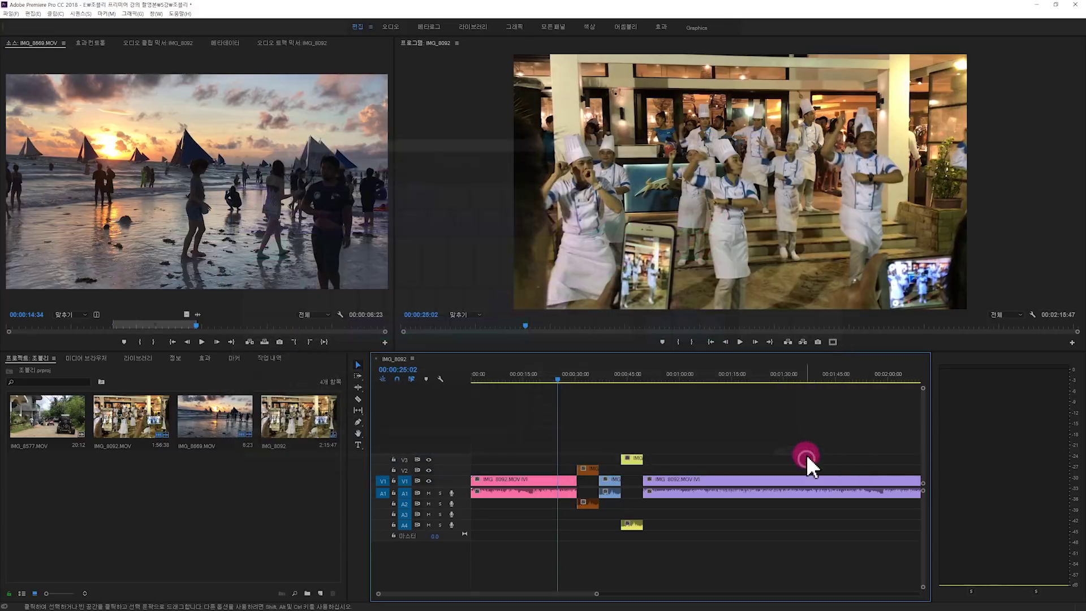
# Step: Save the current V1 source patching as preset 소스패치V1 with the keyboard shortcut 소스 할당 사전 설정 1
pyautogui.rightClick(384, 484)
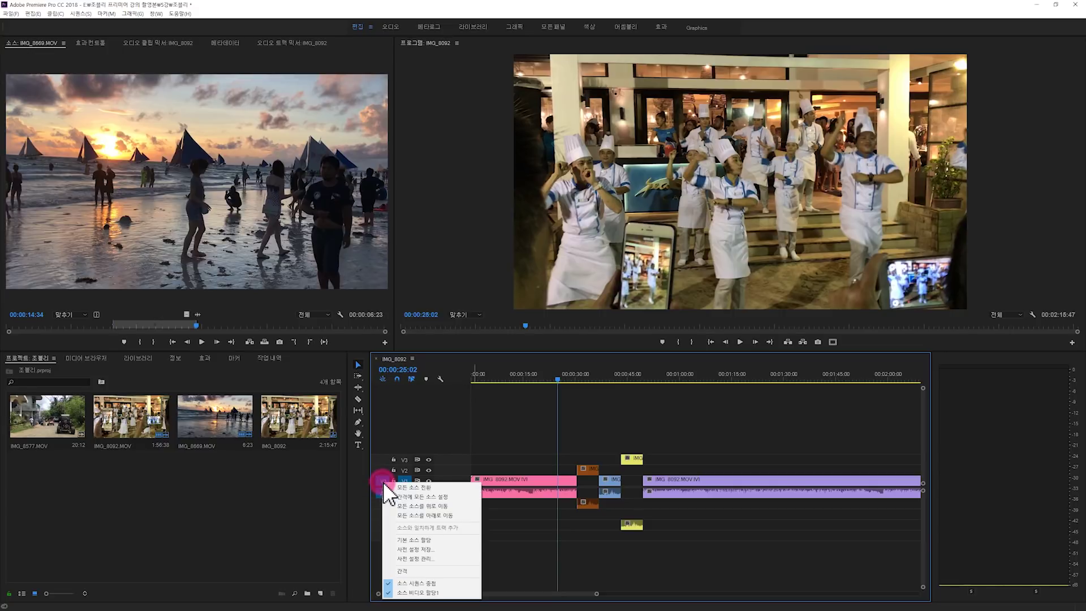
pyautogui.click(430, 549)
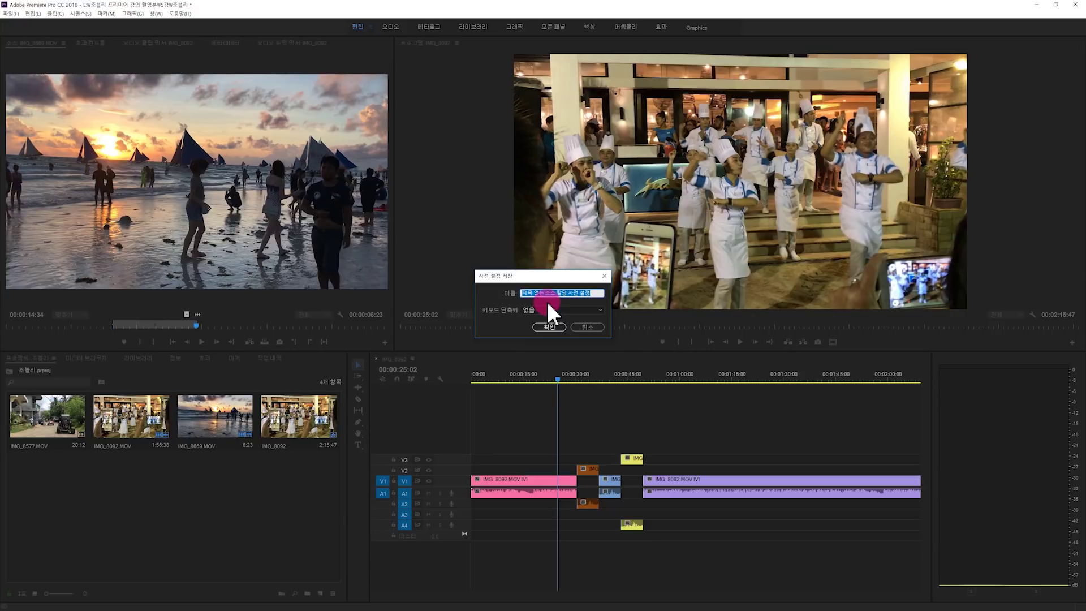
pyautogui.write('소스패치')
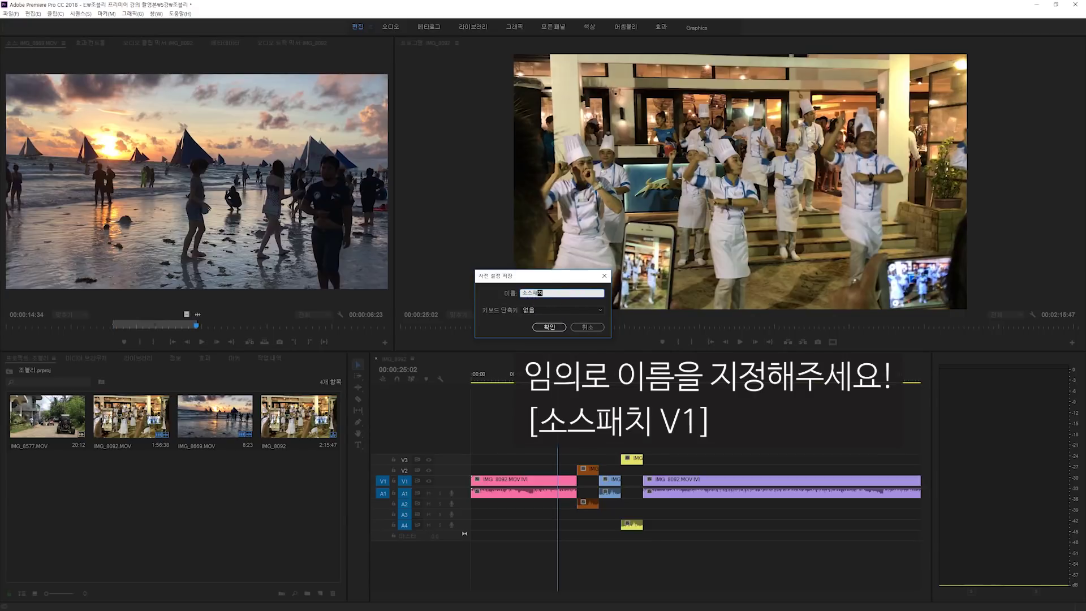
pyautogui.write('V1')
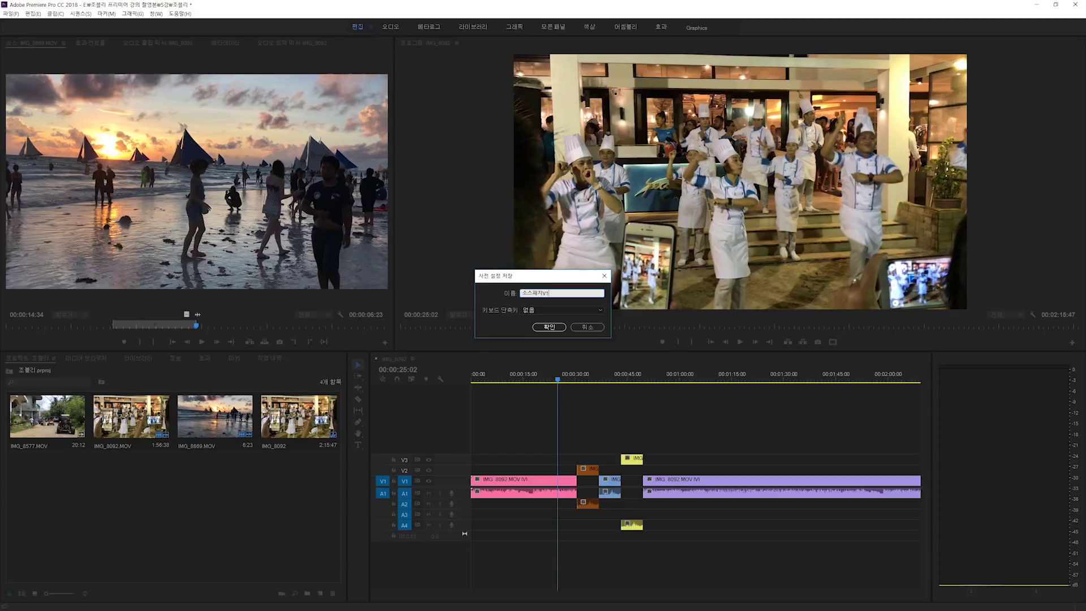
pyautogui.click(548, 307)
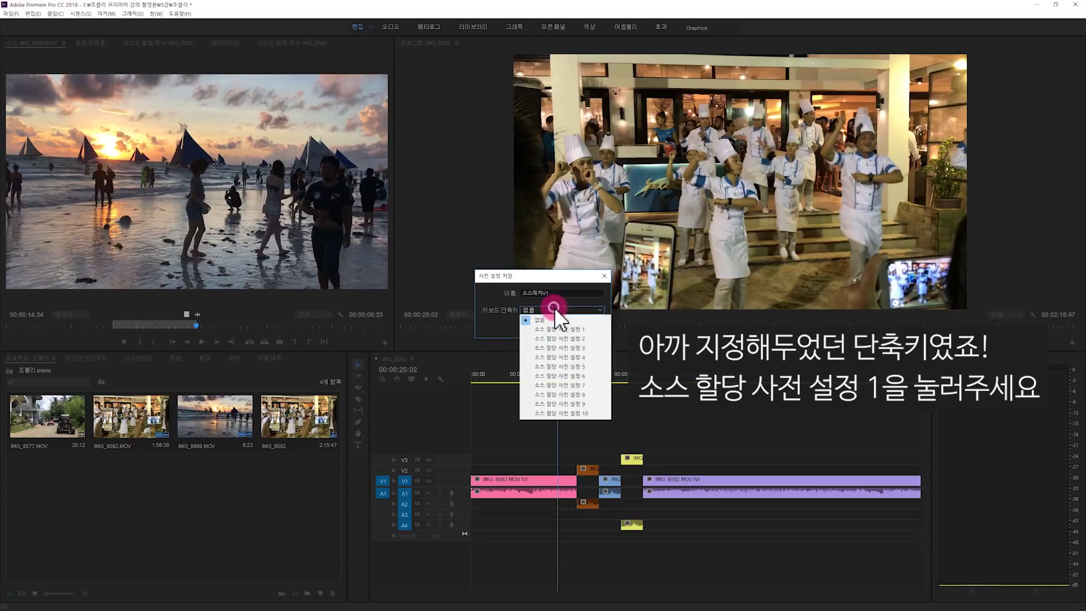
pyautogui.click(577, 330)
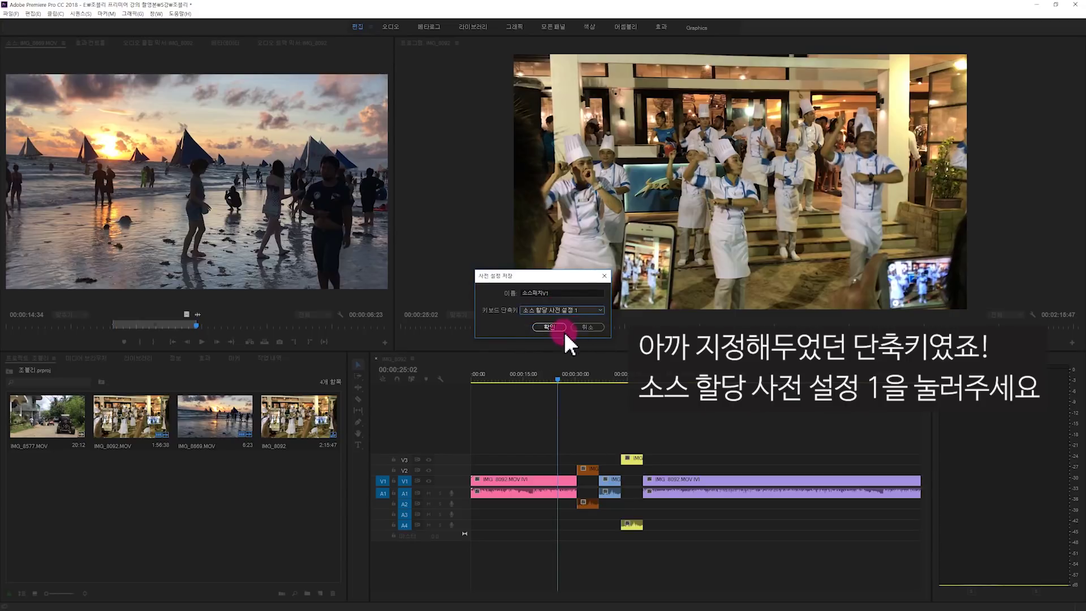
pyautogui.click(556, 328)
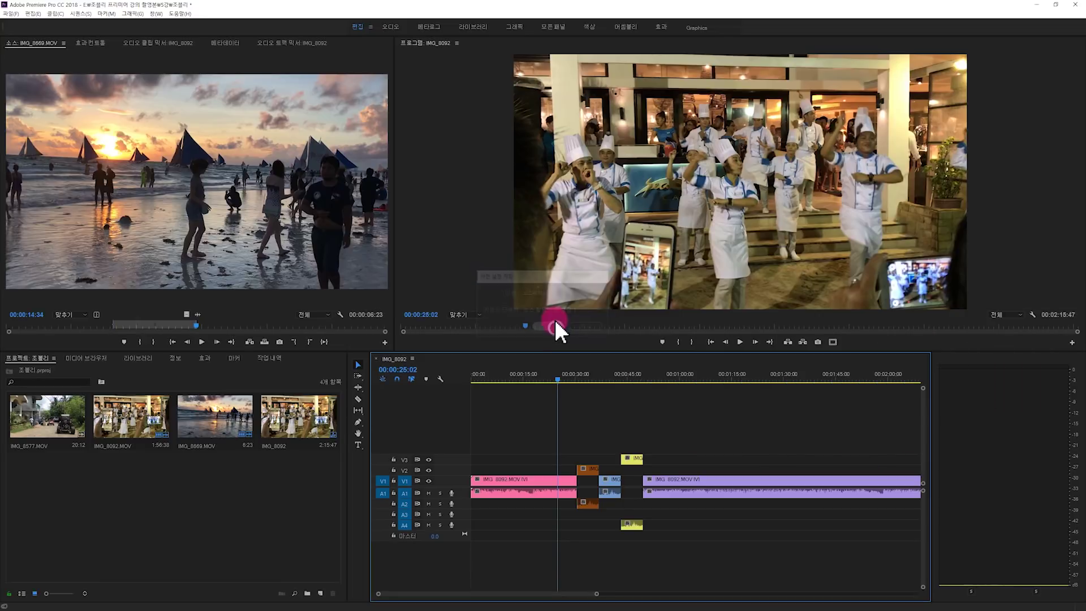
# Step: Patch the video source to track V2 and save it as preset 소스패치V2 with the keyboard shortcut 소스 할당 사전 설정 2
pyautogui.click(384, 472)
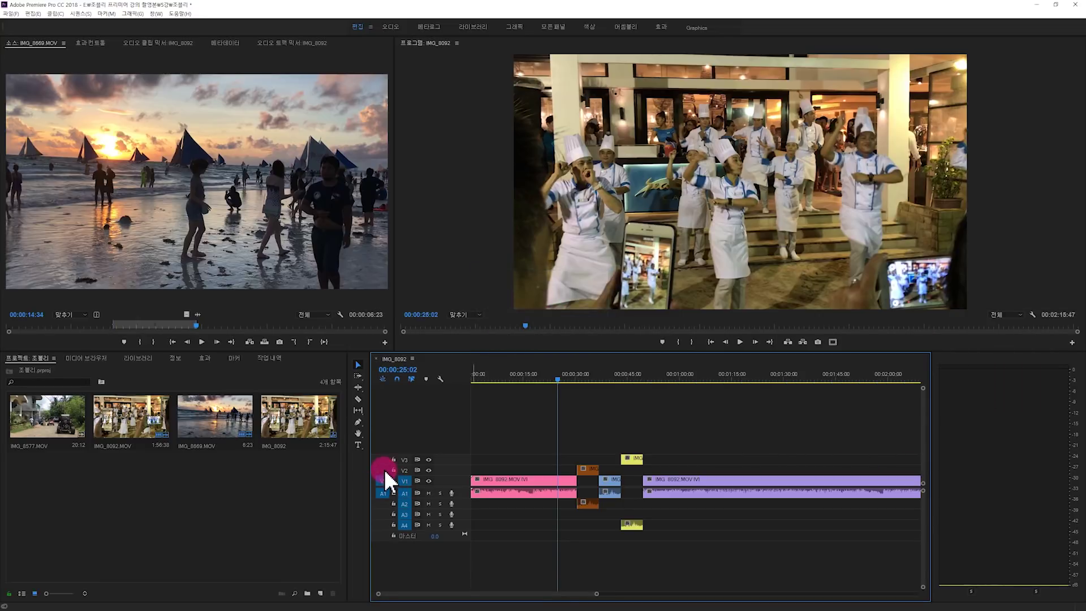
pyautogui.rightClick(385, 470)
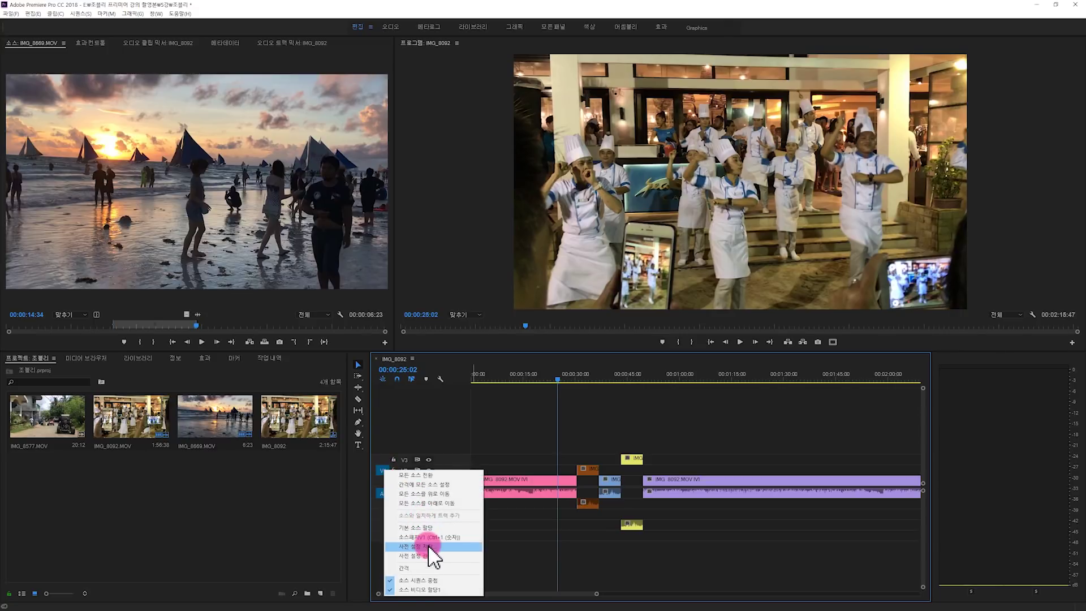
pyautogui.click(427, 547)
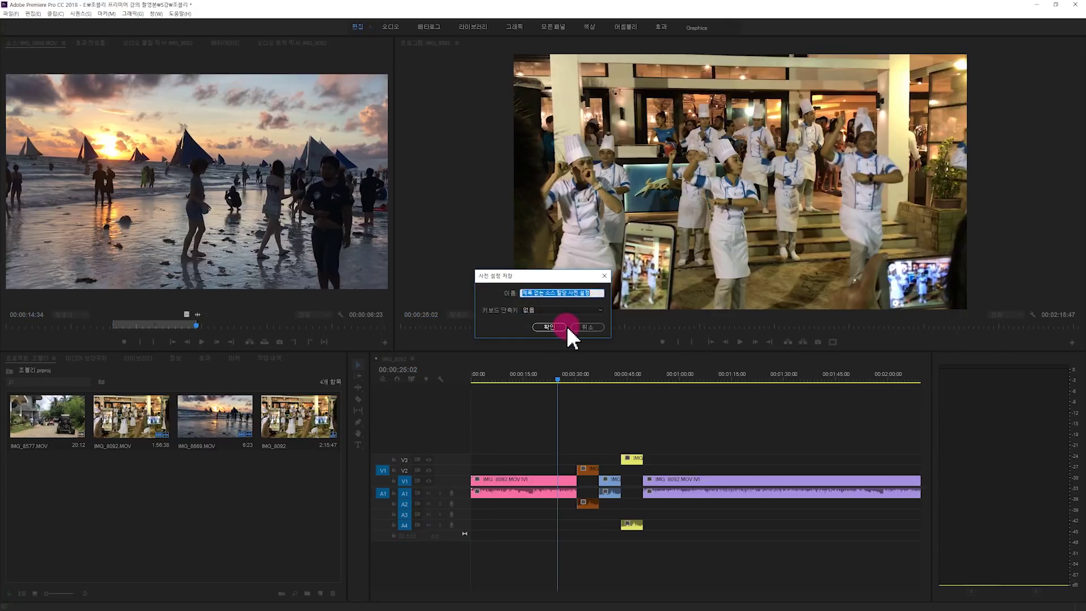
pyautogui.write('소스할')
pyautogui.write('치')
pyautogui.click(561, 311)
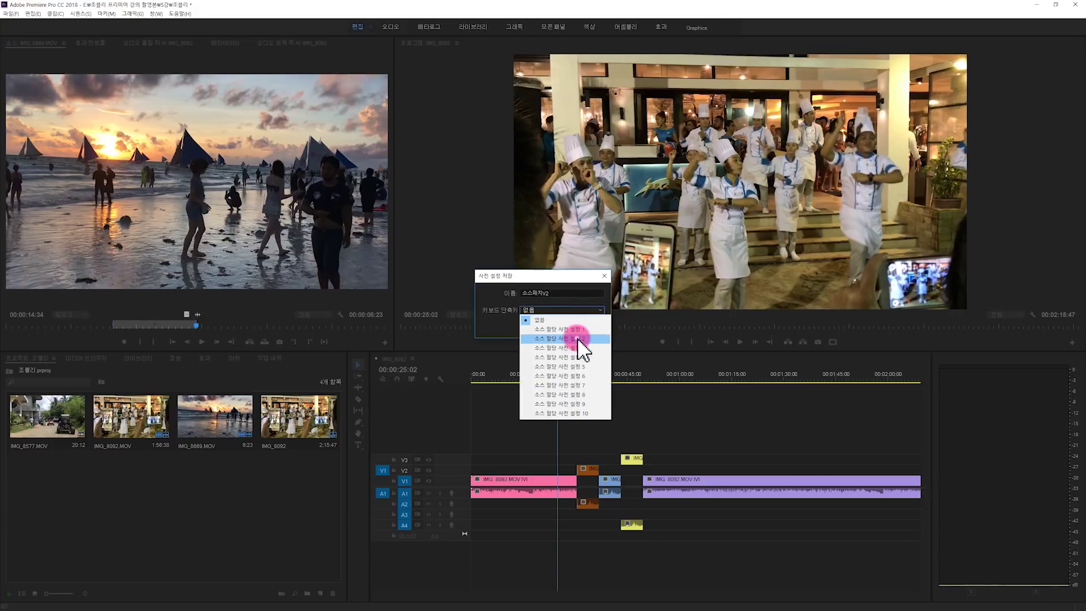
pyautogui.click(577, 338)
pyautogui.click(554, 327)
pyautogui.click(424, 466)
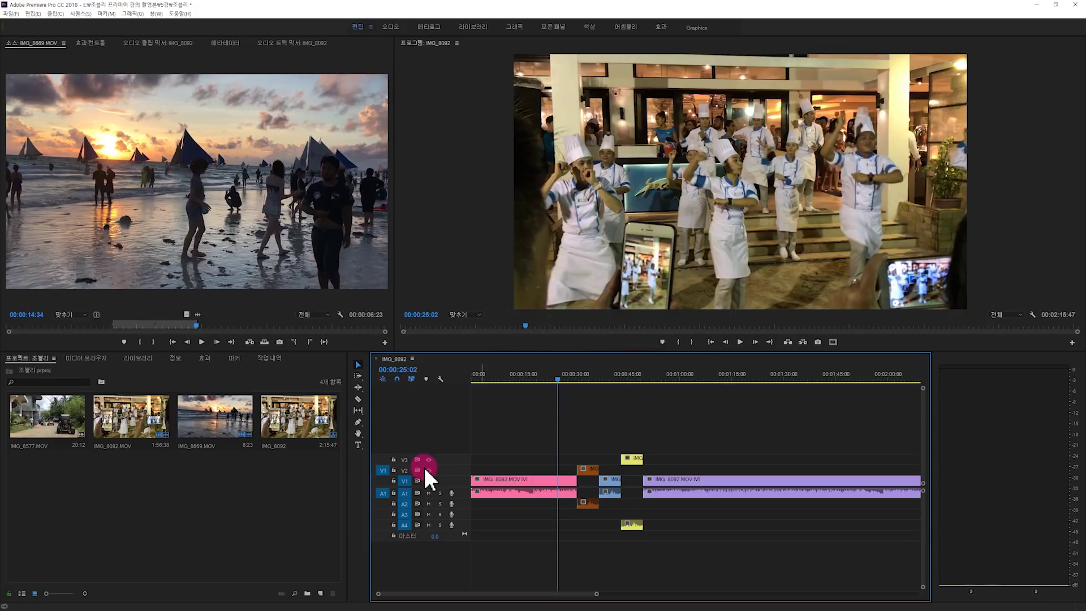
# Step: Patch the video source to track V3 and save it as preset 소스패치V3 with the keyboard shortcut 소스 할당 사전 설정 3
pyautogui.click(381, 456)
pyautogui.rightClick(382, 456)
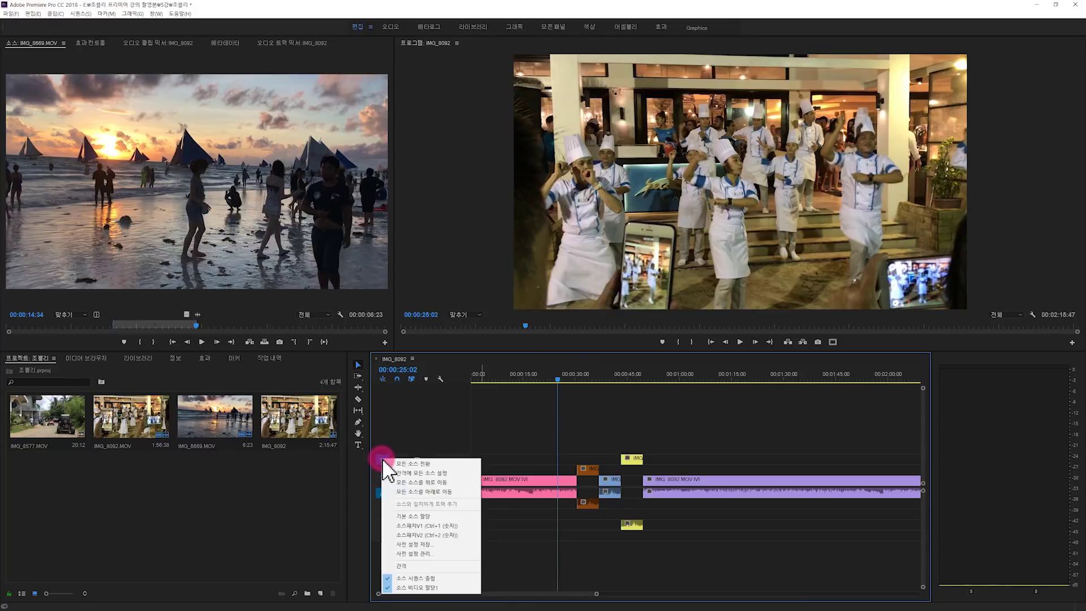
pyautogui.click(444, 545)
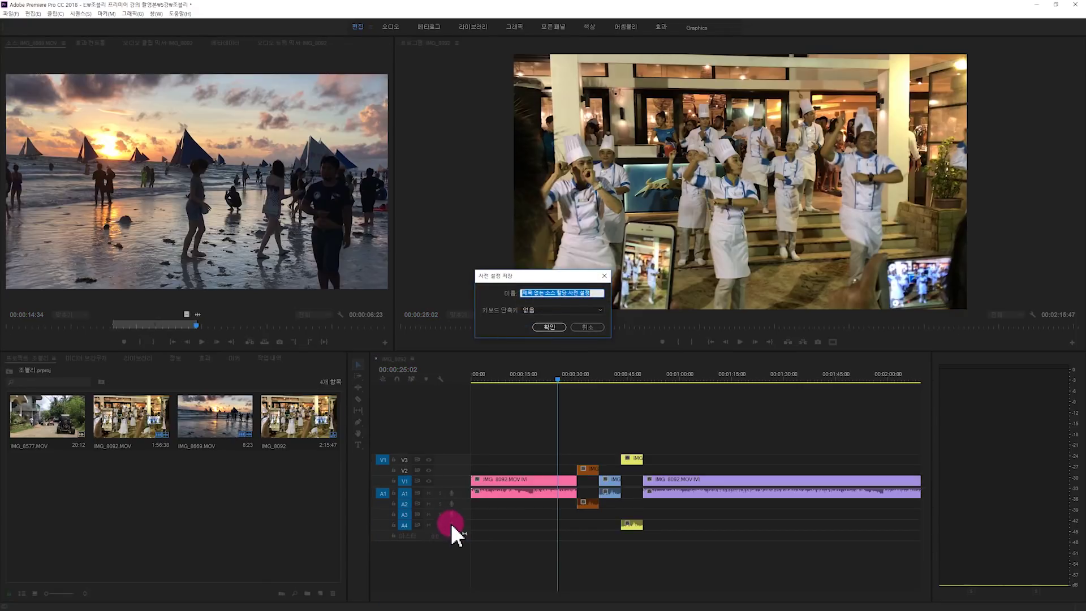
pyautogui.write('ㅅ')
pyautogui.write('소스패치')
pyautogui.write('V3')
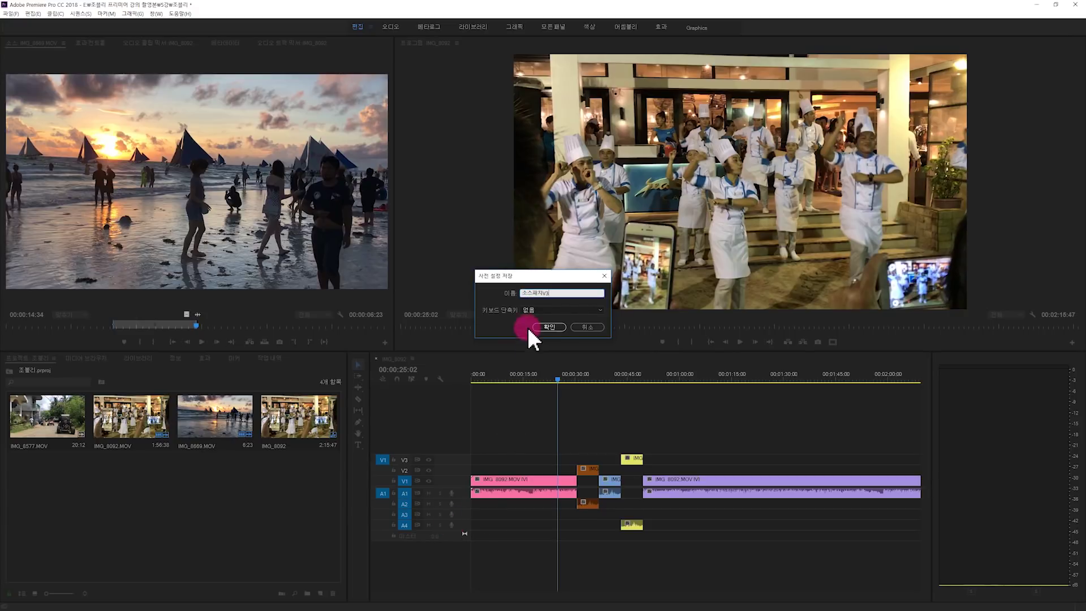
pyautogui.click(533, 310)
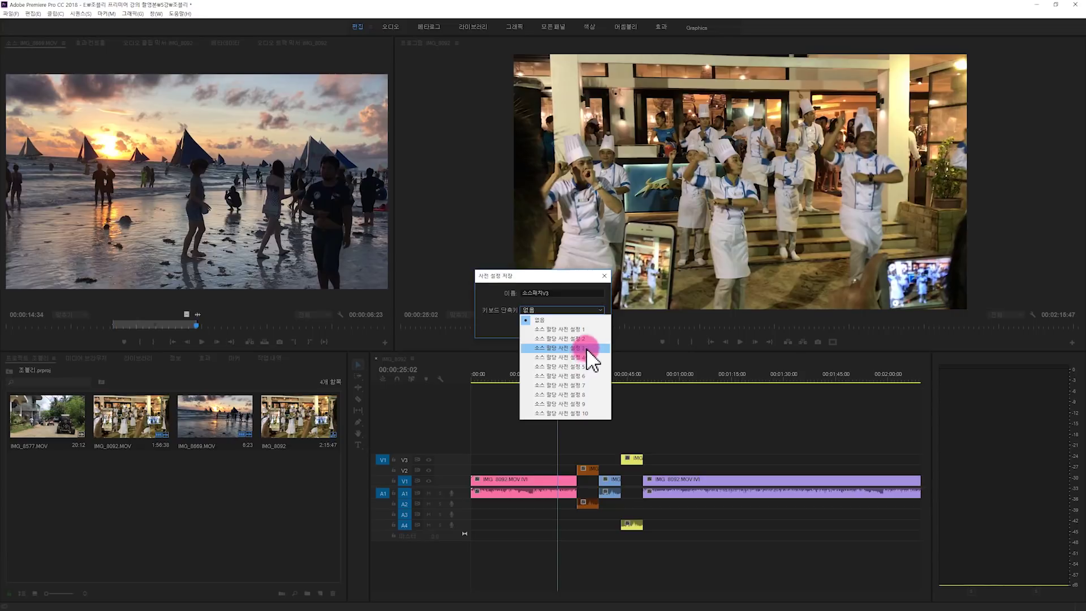
pyautogui.click(588, 347)
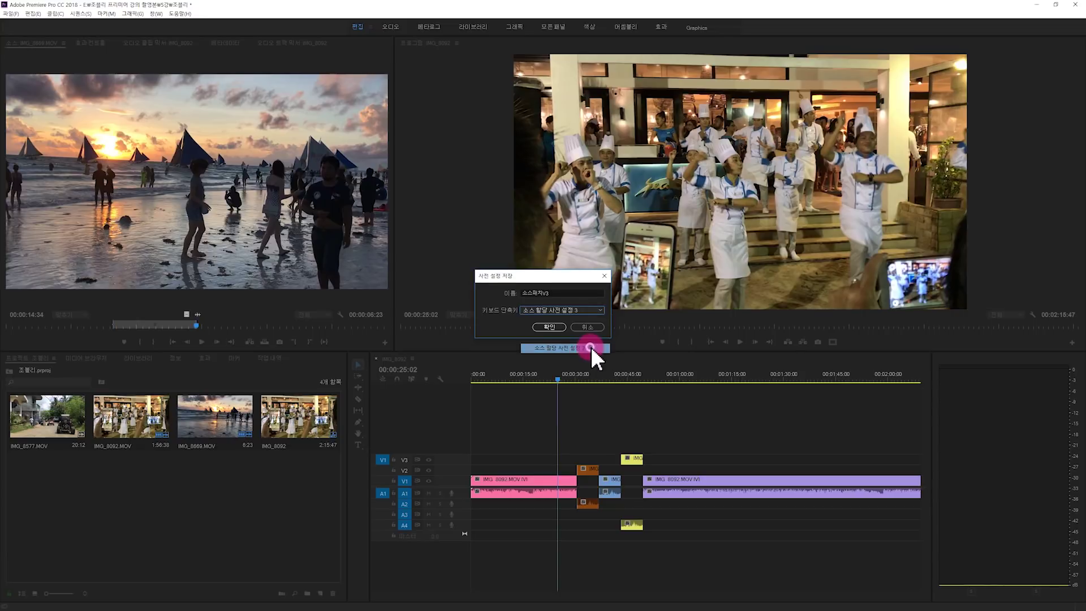
pyautogui.click(601, 310)
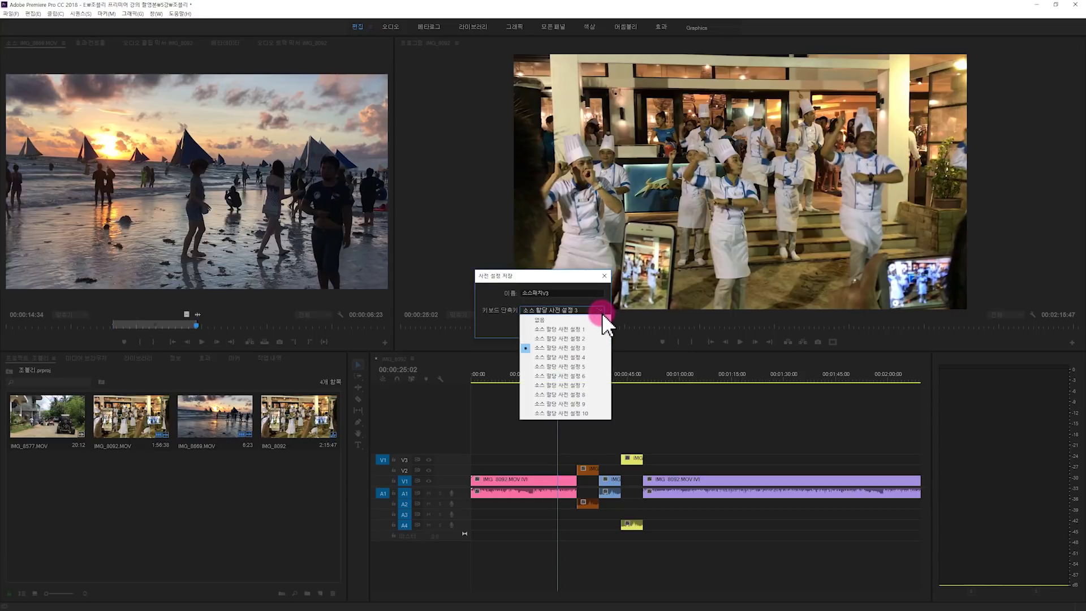
pyautogui.click(598, 348)
pyautogui.click(552, 328)
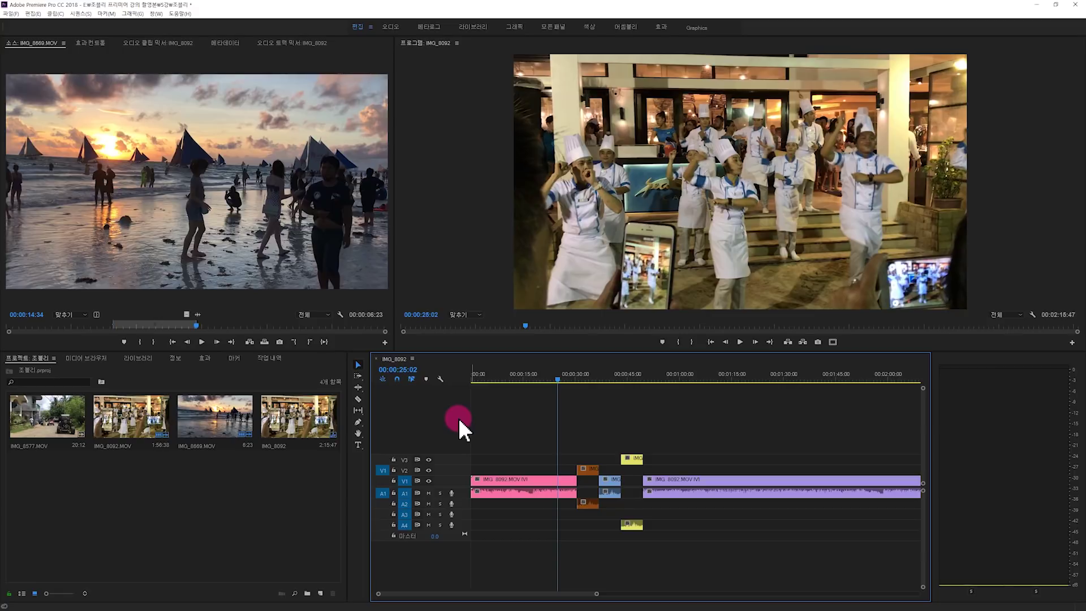
# Step: Apply the saved 소스패치V3 preset to move the video source patch to track V3
pyautogui.hotkey('ctrl', 'Up')
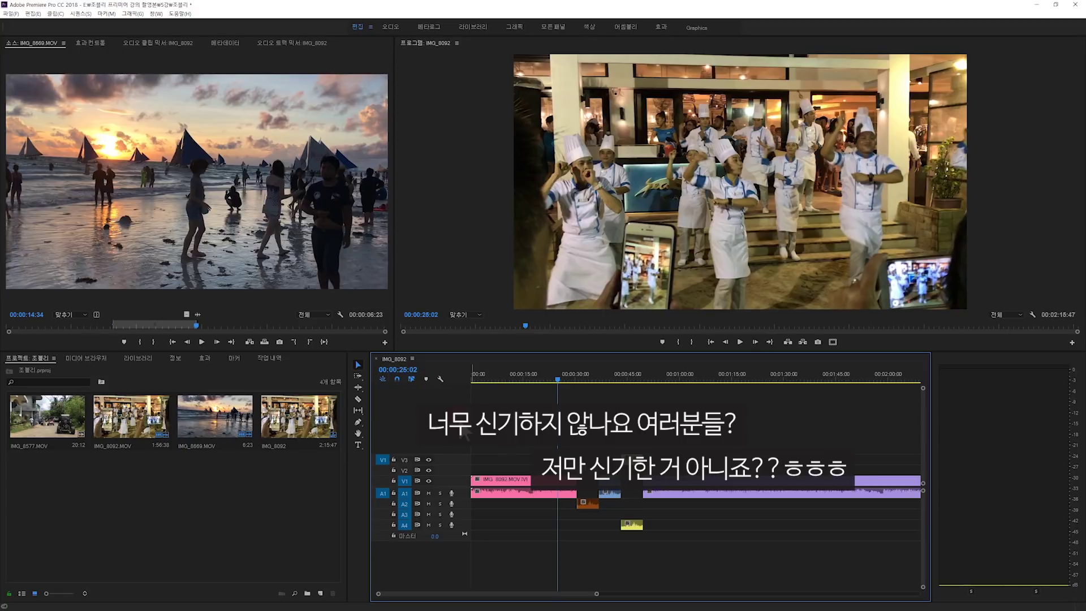
pyautogui.click(459, 421)
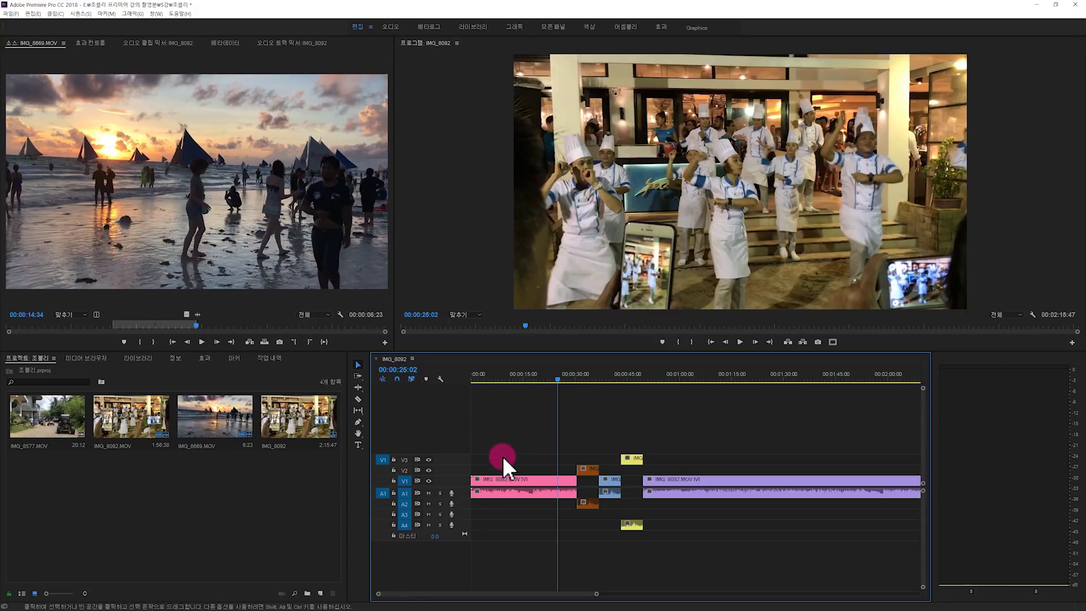
# Step: In the keyboard shortcut settings, select the Adobe Premiere Pro 기본값 layout preset and copy its shortcut list to the clipboard
pyautogui.click(34, 14)
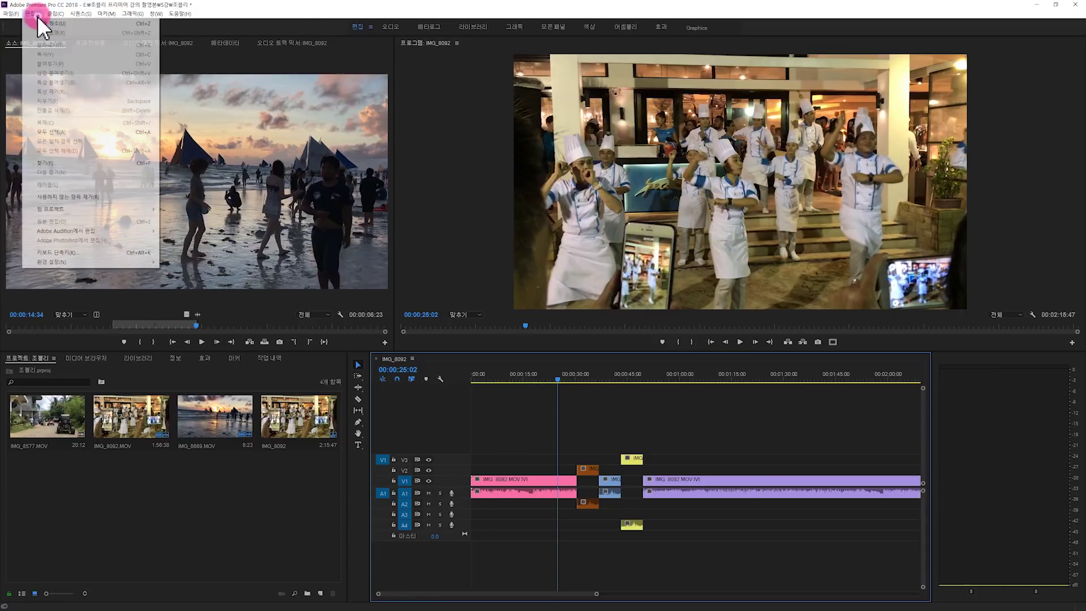
pyautogui.click(125, 253)
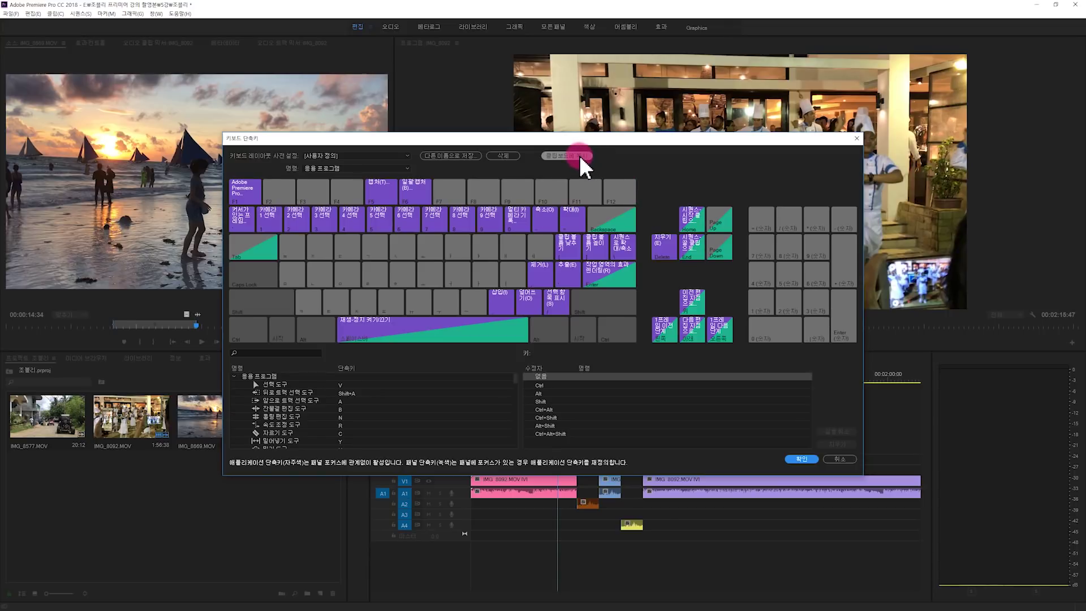
pyautogui.click(388, 156)
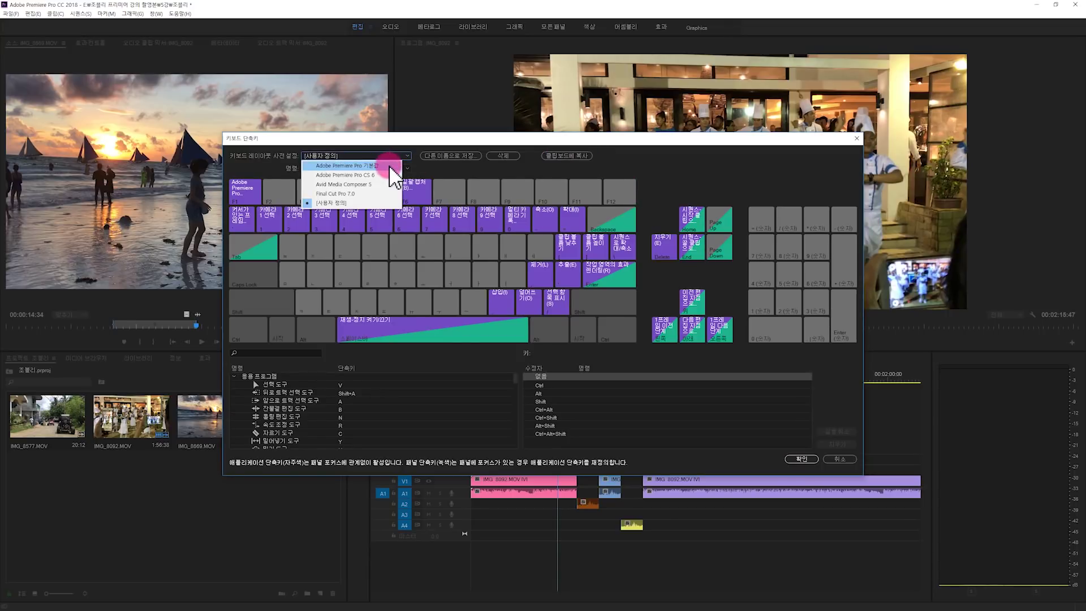
pyautogui.click(389, 167)
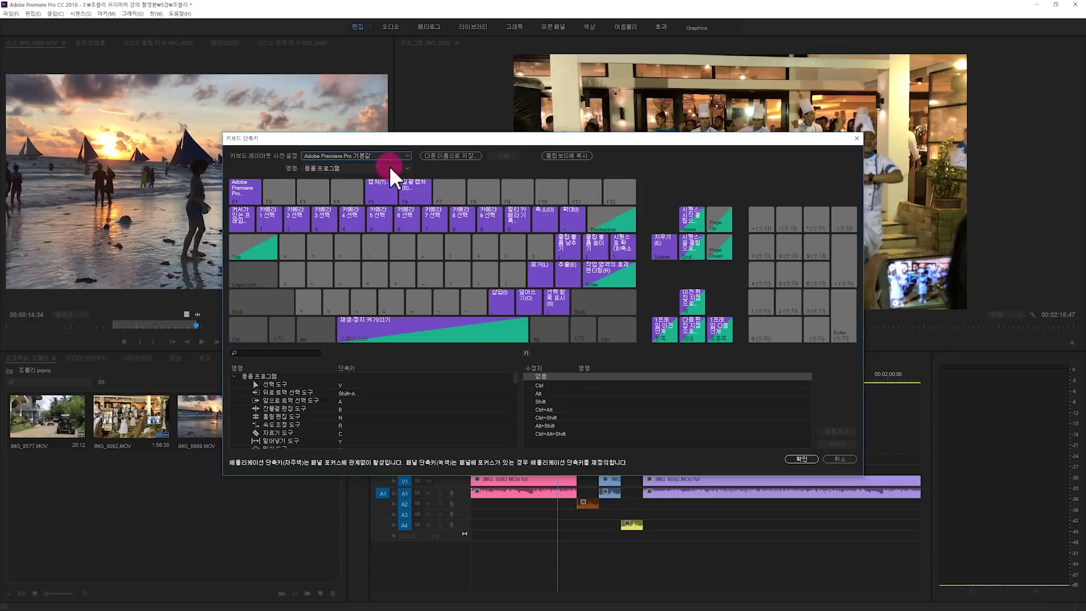
pyautogui.click(570, 163)
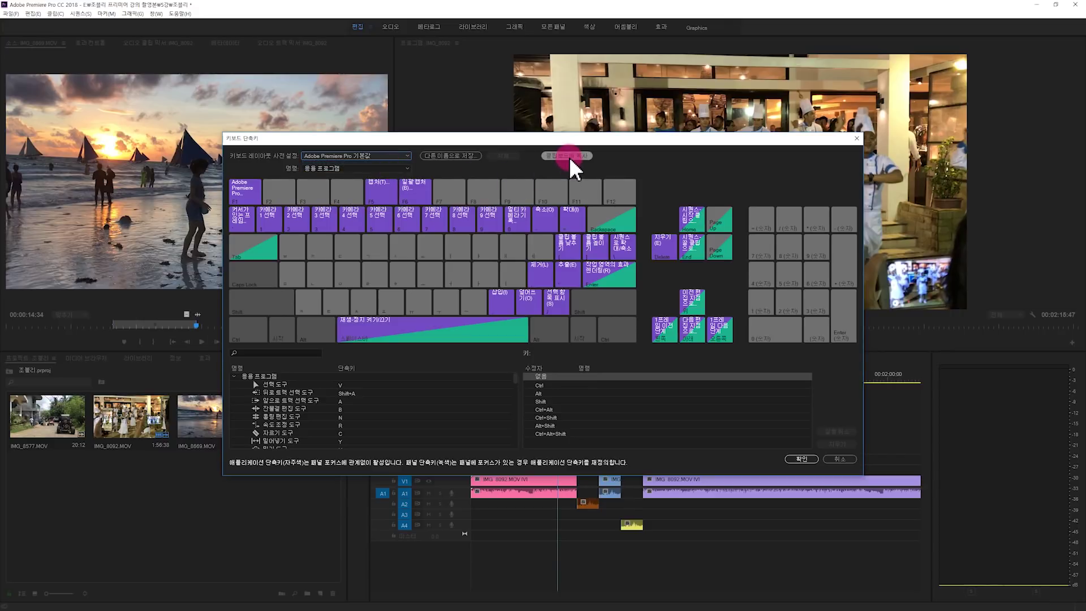
# Step: Switch to Microsoft Word and paste the copied shortcut list into a blank document
pyautogui.click(31, 600)
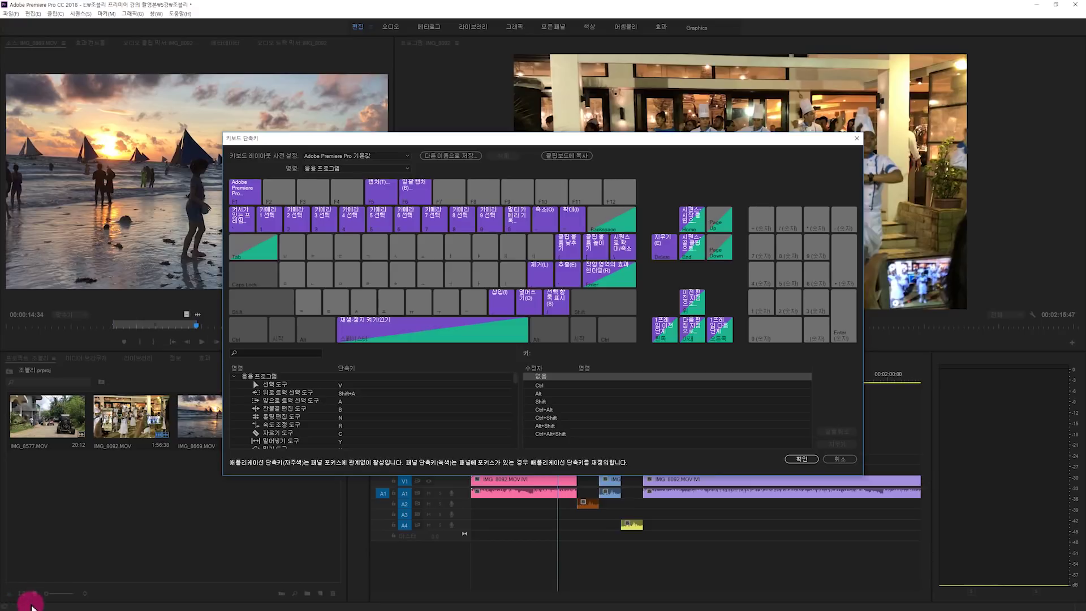
pyautogui.click(32, 603)
pyautogui.click(105, 509)
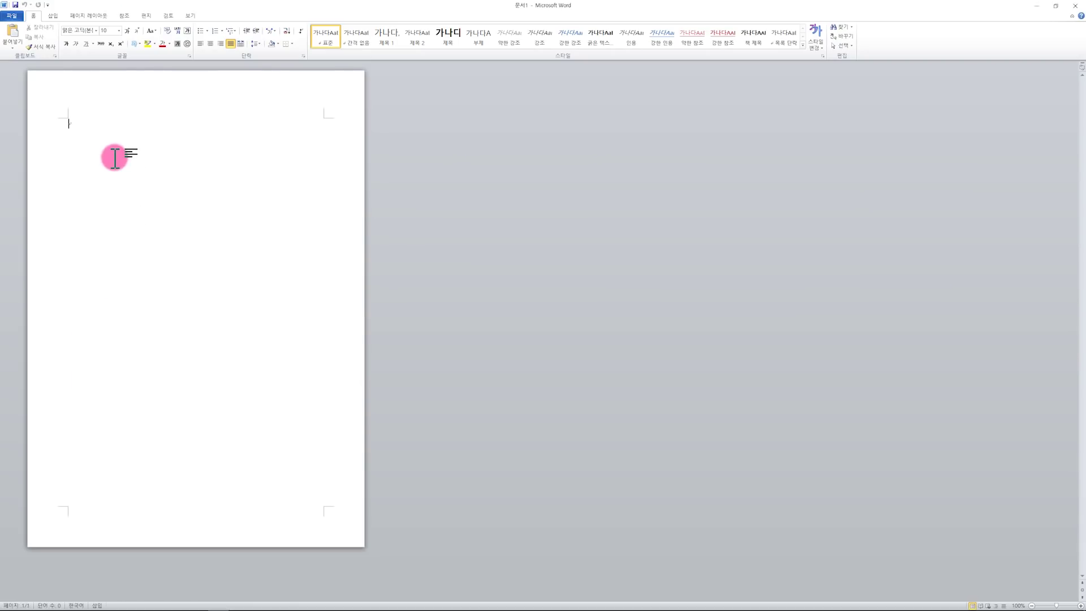
pyautogui.hotkey('ctrl', 'v')
# Step: Look through the pasted shortcut list and close the Word document without saving it
pyautogui.scroll(-5, 236, 340)
pyautogui.scroll(15, 244, 342)
pyautogui.scroll(5, 253, 344)
pyautogui.moveTo(1080, 493); pyautogui.dragTo(1082, 91)
pyautogui.scroll(-10, 224, 317)
pyautogui.scroll(-10, 228, 319)
pyautogui.scroll(-8, 229, 317)
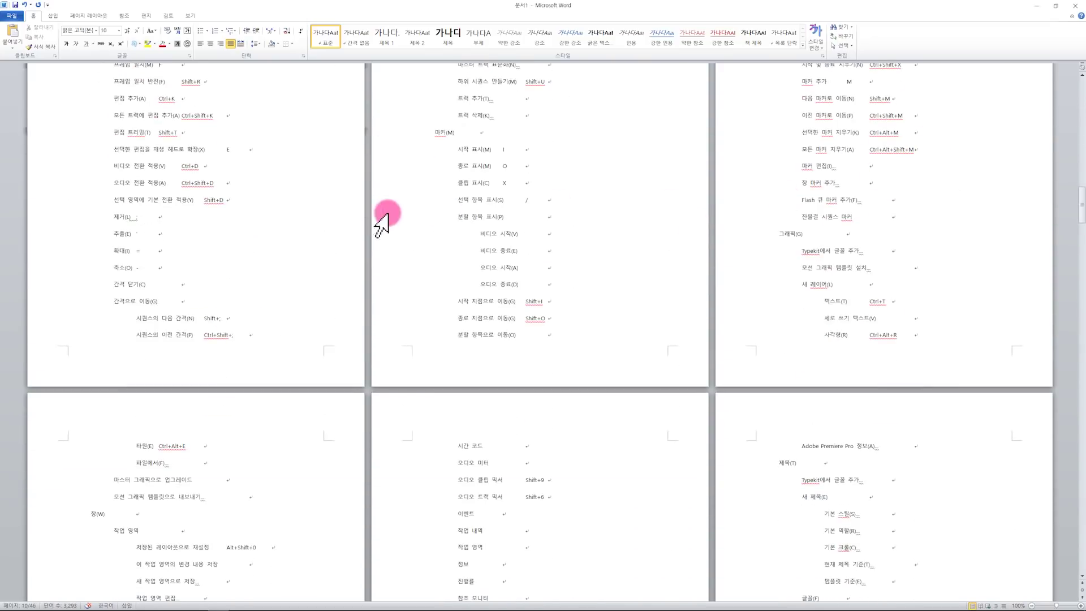
pyautogui.click(1076, 8)
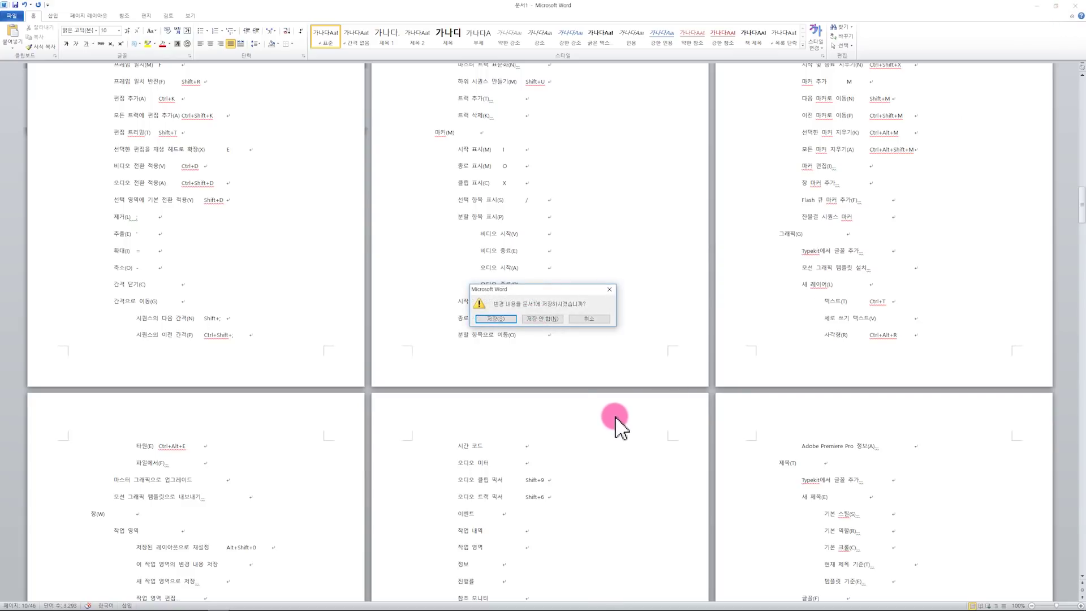
pyautogui.click(534, 319)
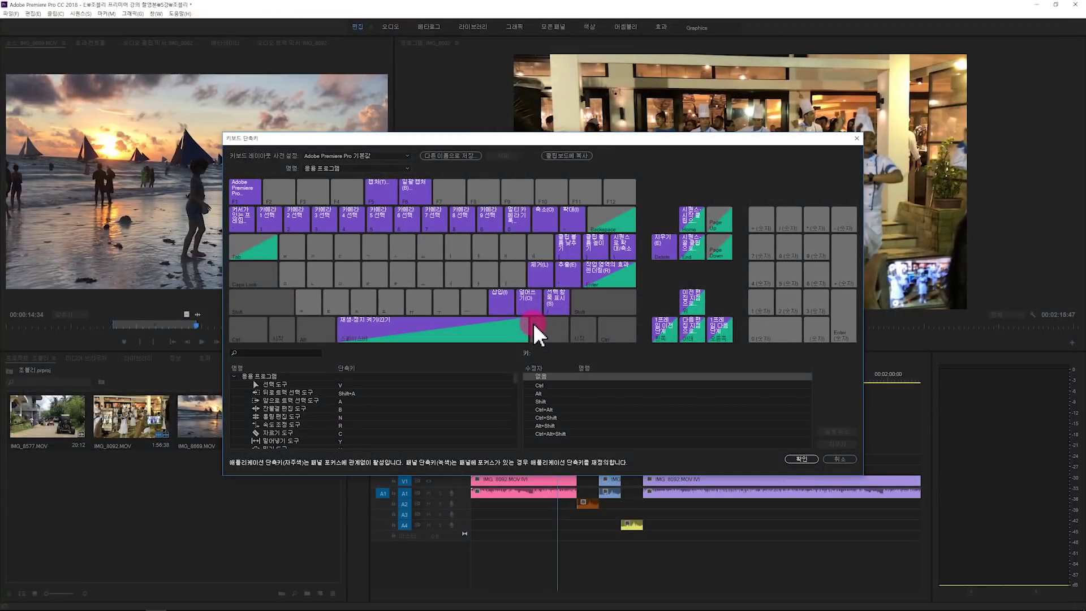
# Step: Switch to the browser showing the 프리미어 프로 CC 단축키 모음 PDF and review its Windows and Mac OS shortcut tables
pyautogui.click(49, 603)
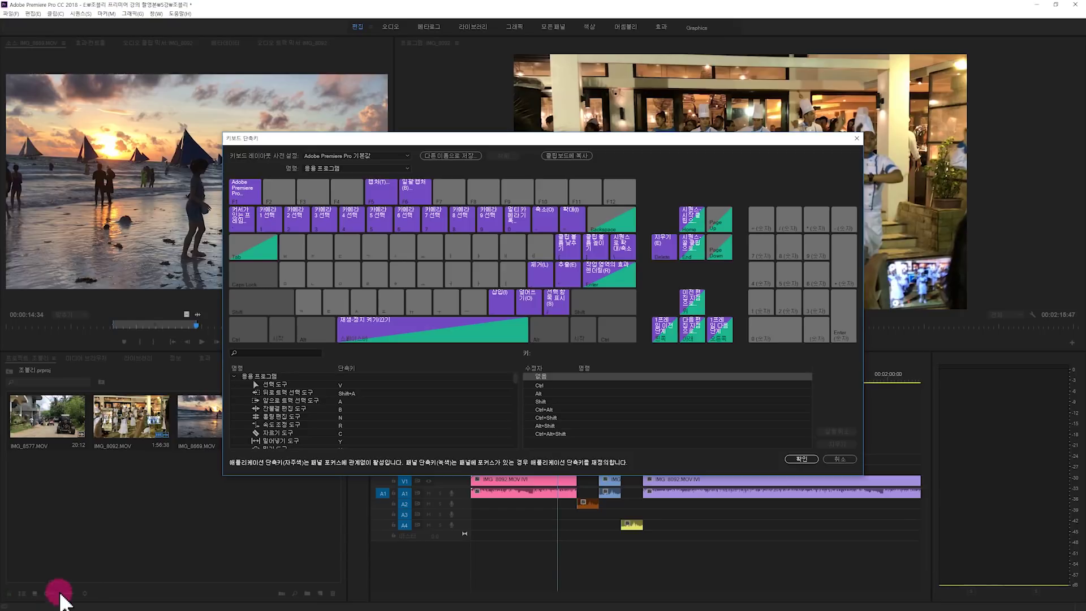
pyautogui.press('super')
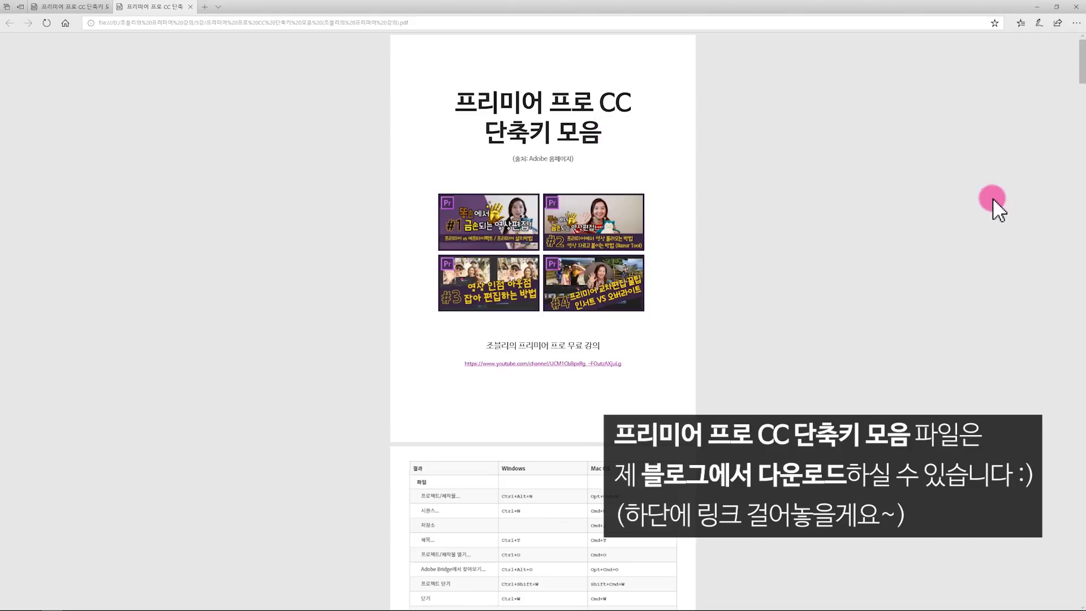
pyautogui.scroll(-20, 983, 198)
pyautogui.scroll(-10, 962, 225)
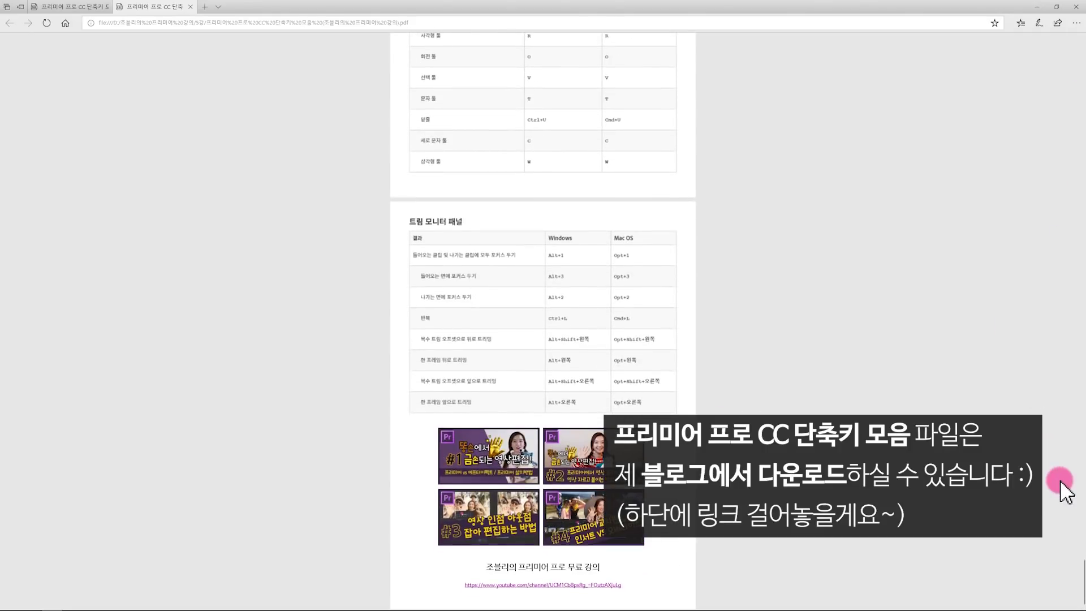
pyautogui.moveTo(1082, 583); pyautogui.dragTo(1068, 108)
pyautogui.scroll(8, 931, 325)
pyautogui.scroll(-3, 931, 325)
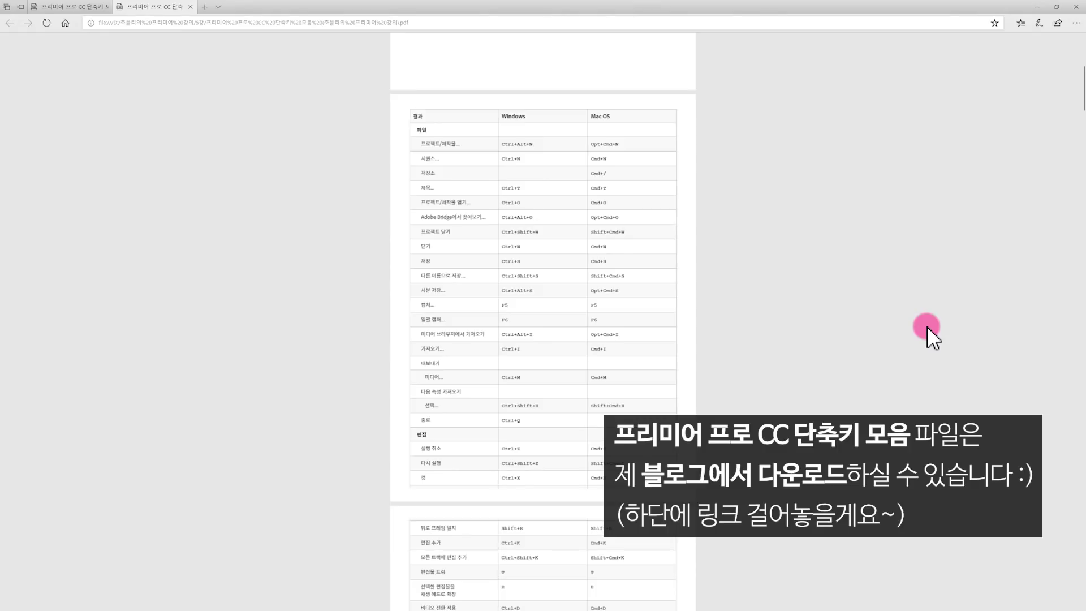
pyautogui.scroll(-10, 925, 327)
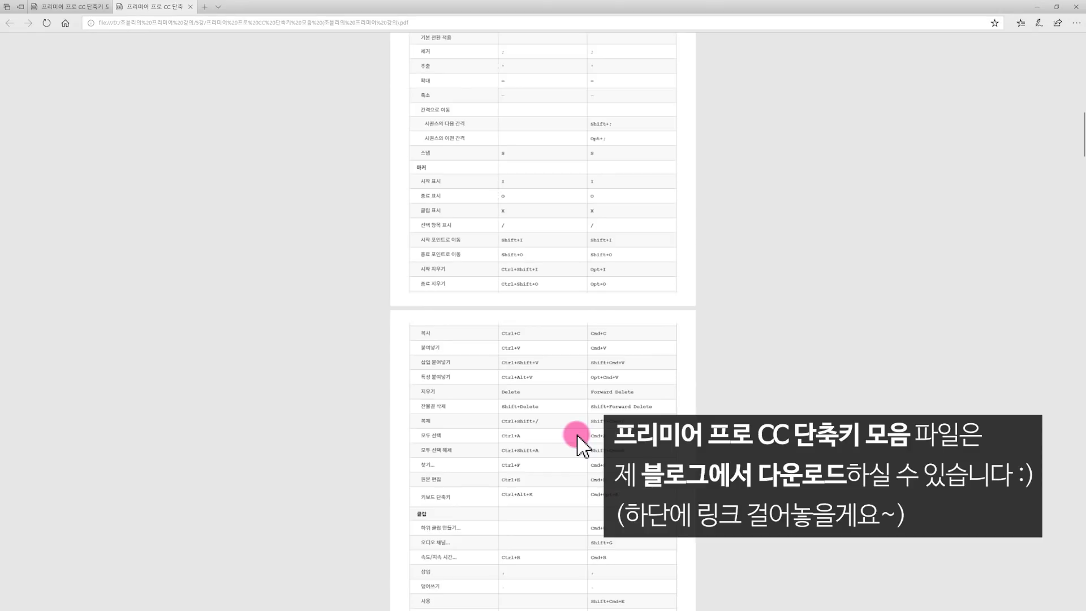
pyautogui.scroll(-10, 577, 436)
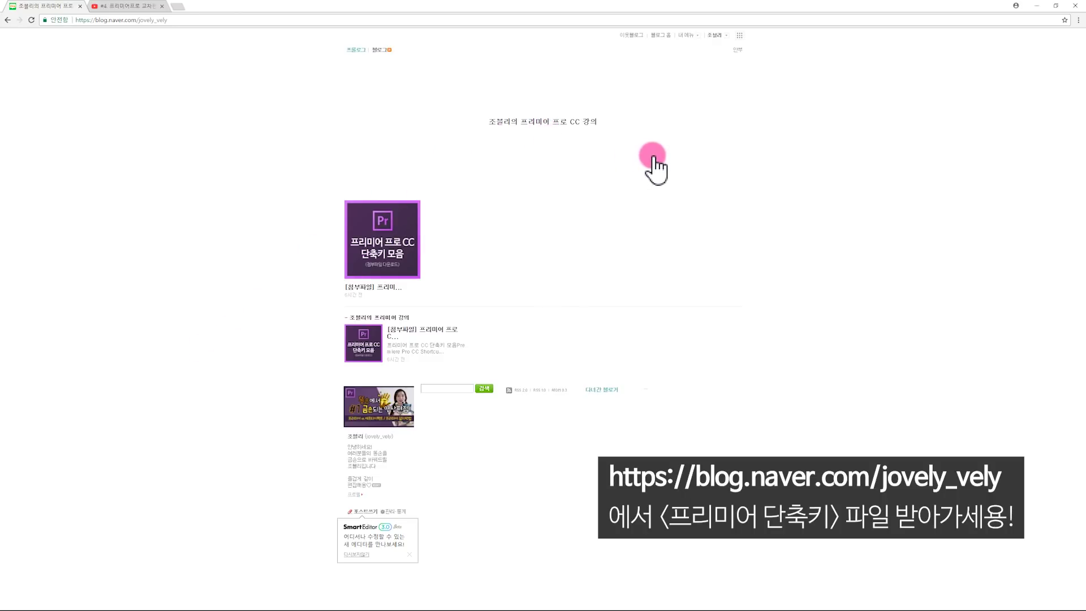
# Step: On the Naver blog, open the 프리미어 프로 CC 단축키 모음 post and locate its attached PDF file
pyautogui.click(409, 253)
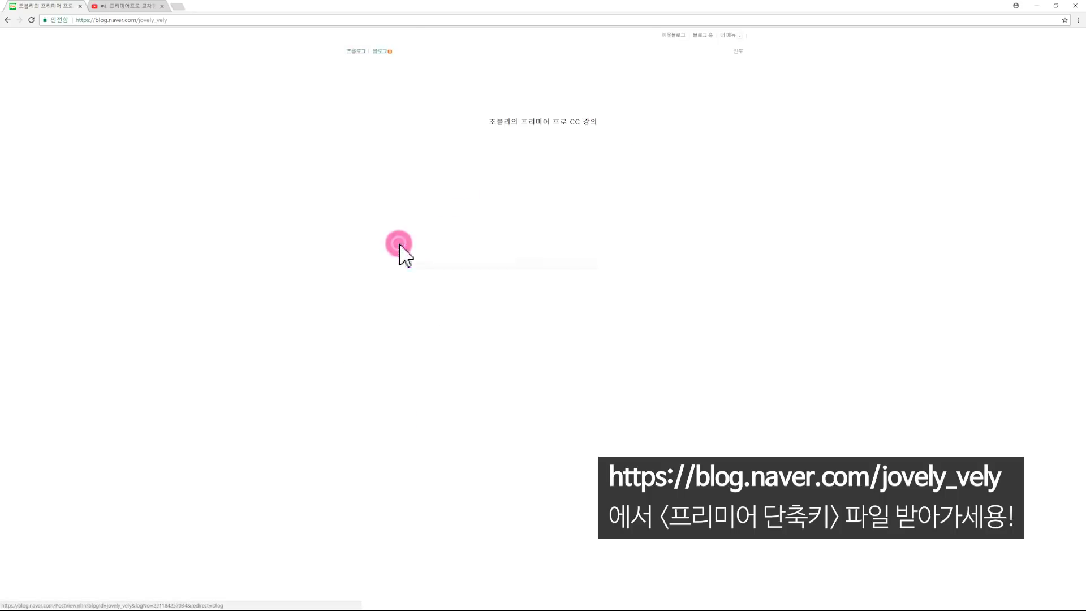
pyautogui.scroll(-6, 782, 308)
pyautogui.scroll(-20, 782, 308)
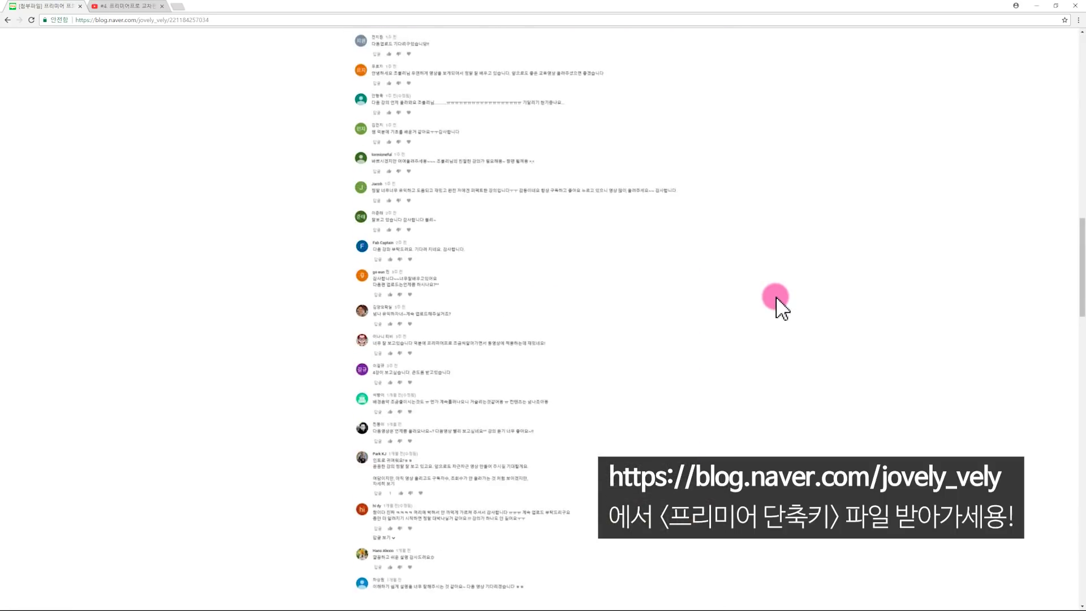
pyautogui.scroll(1, 776, 302)
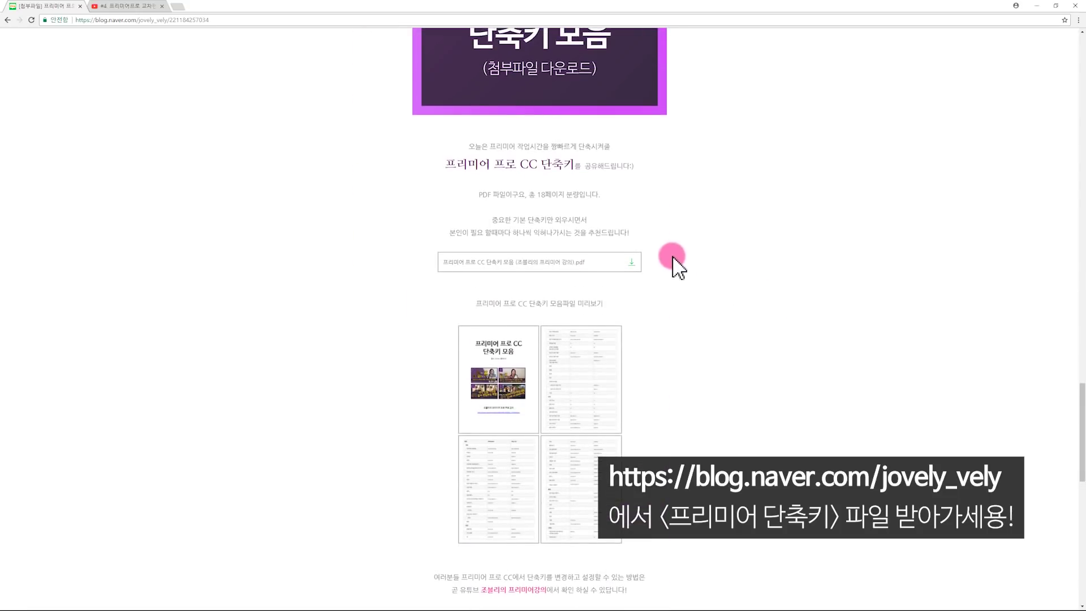